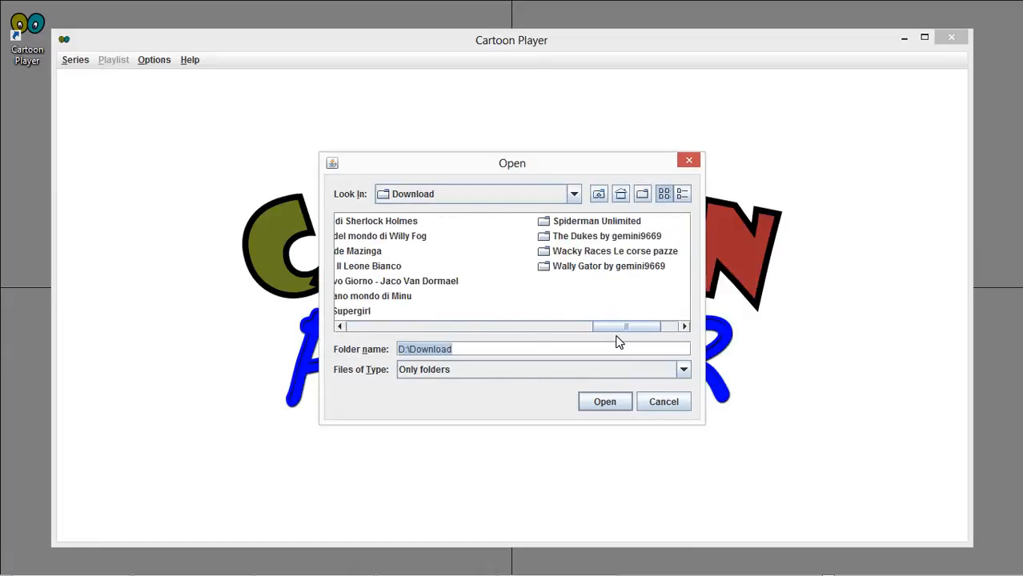
- Open the "Il grande Mazinga" folder as a new series
click(474, 251)
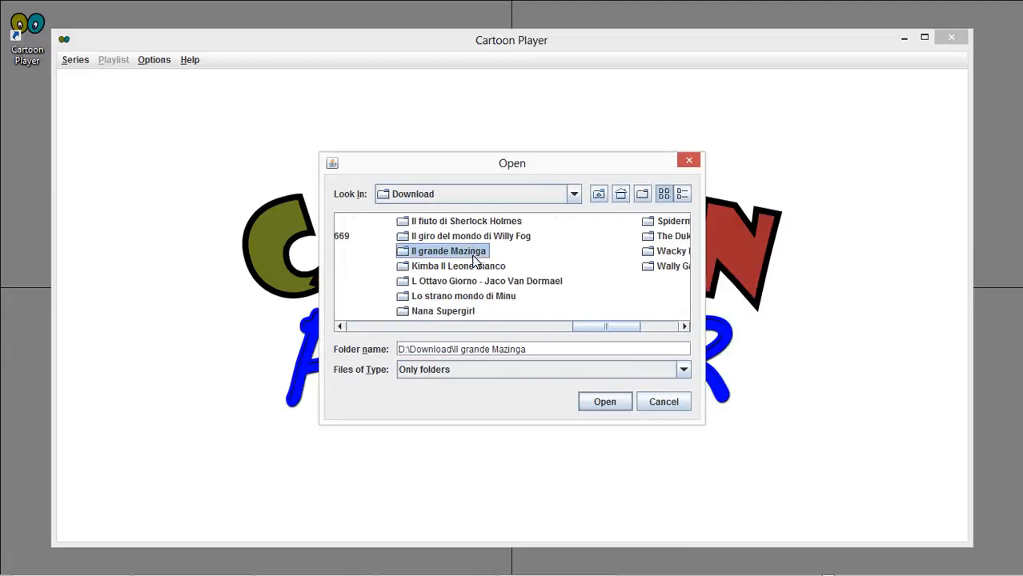
click(616, 409)
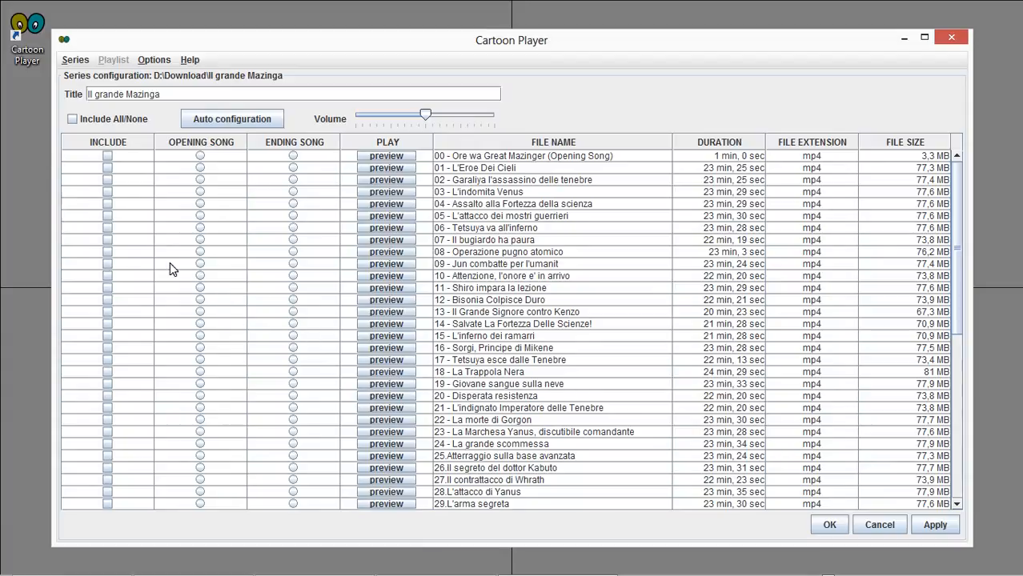
- Include episodes 07 and 12, and mark episode 04 as opening song and episode 07 as ending song
click(108, 240)
click(105, 300)
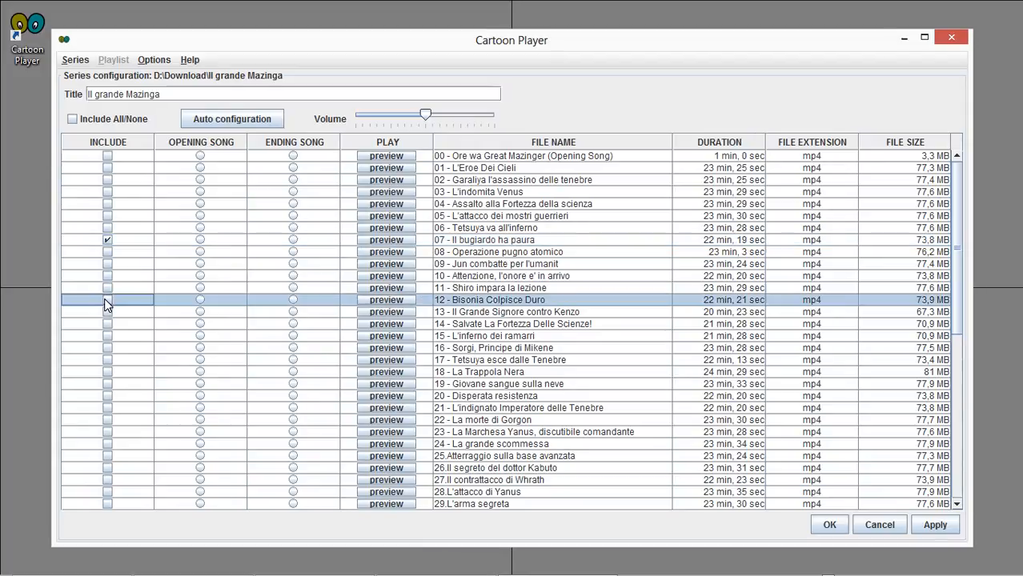
click(200, 204)
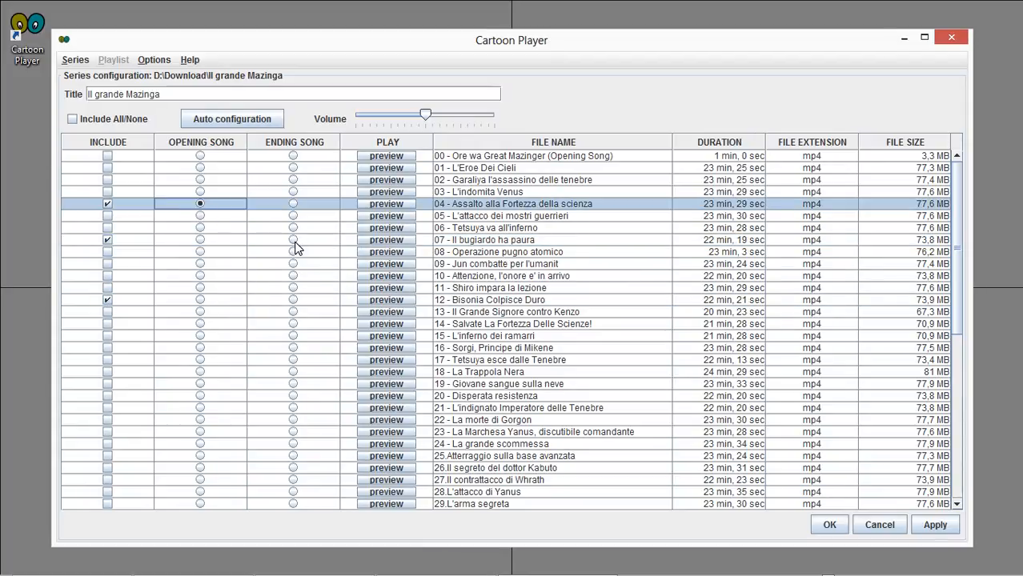
click(293, 240)
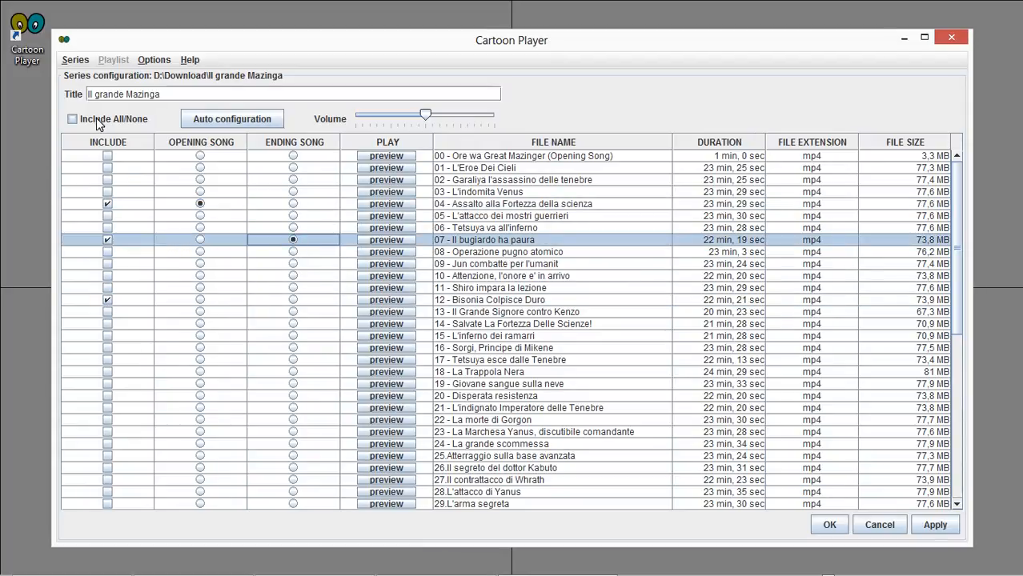
- Preview the video of episode 11, "Shiro impara la lezione", and close the preview window
click(391, 289)
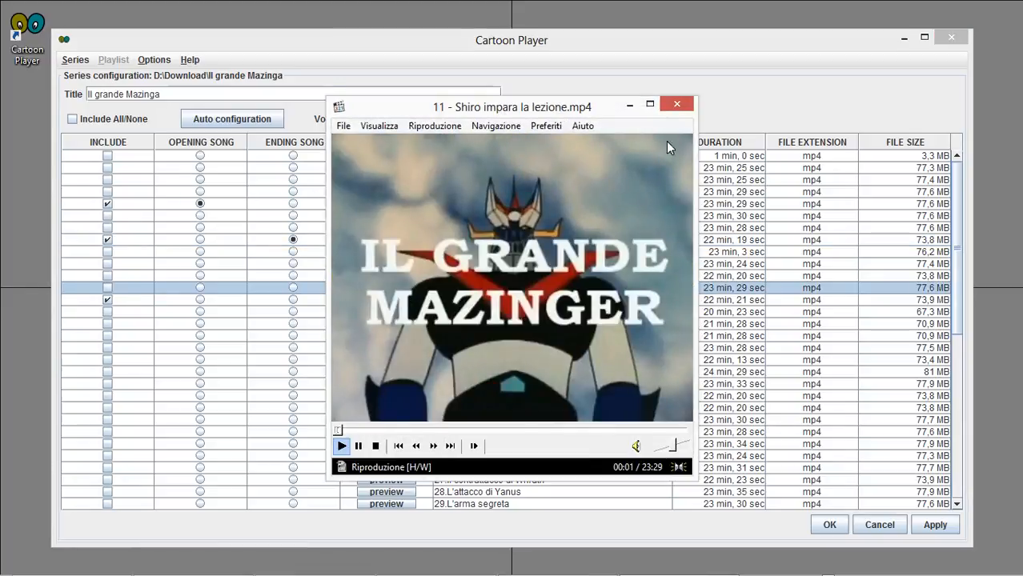
click(676, 104)
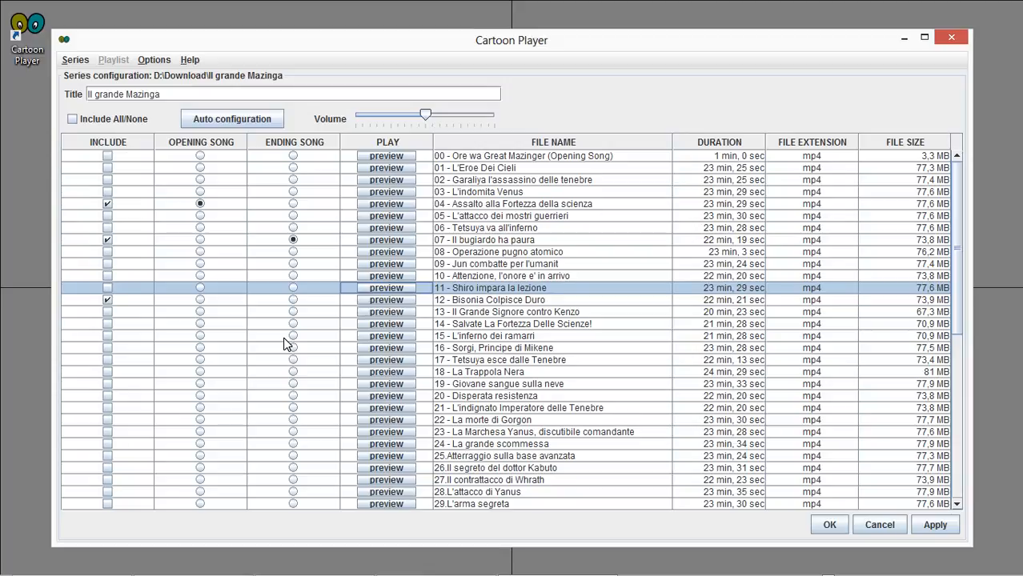
- Include all files and mark "00 - Ore wa Great Mazinger" as opening song and "99 - Yusha Wa Majinga (End)" as ending song
click(108, 124)
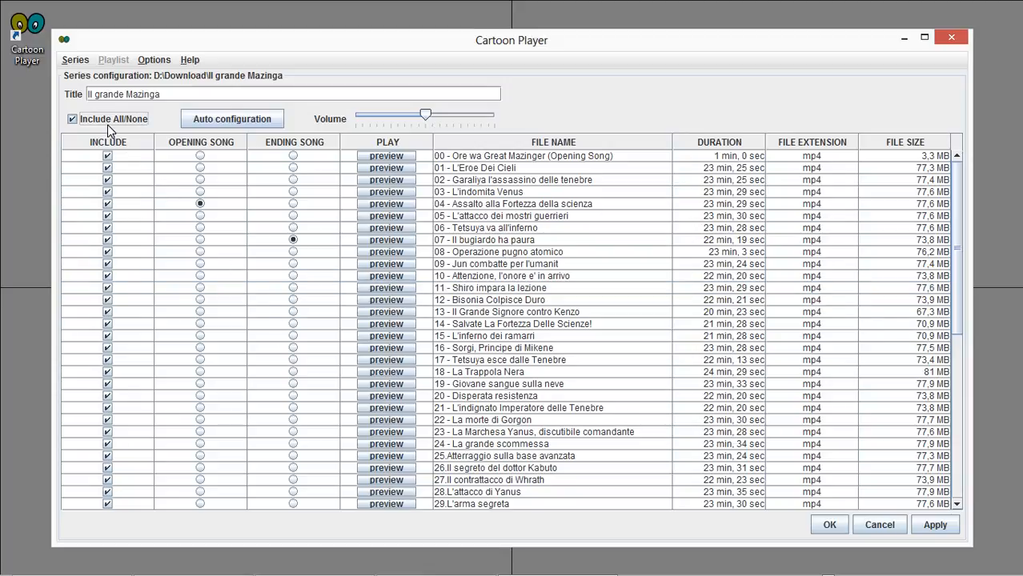
click(203, 159)
click(203, 159)
scroll(689, 388, down, 9)
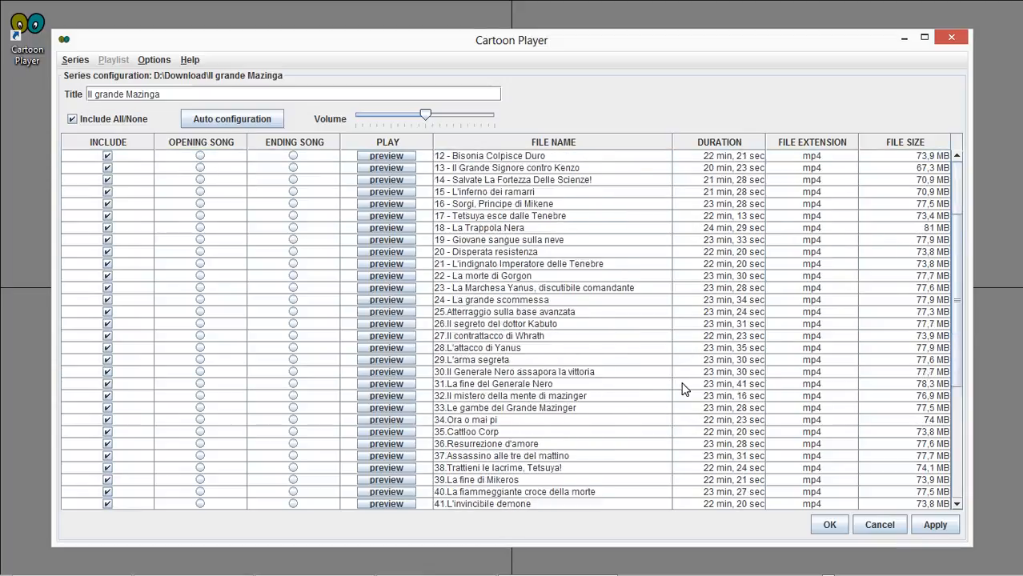
scroll(613, 440, down, 1)
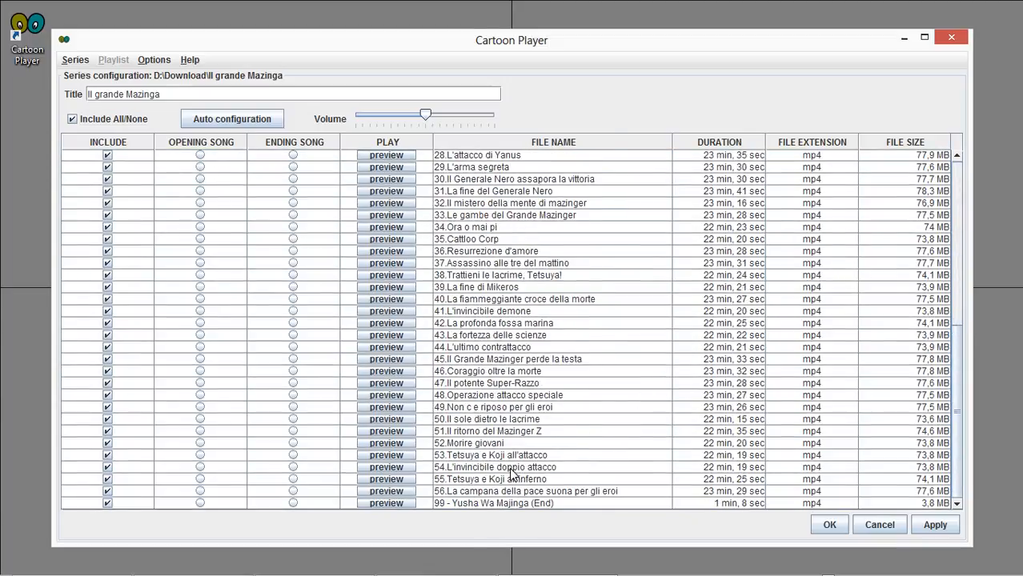
click(293, 502)
scroll(335, 409, up, 10)
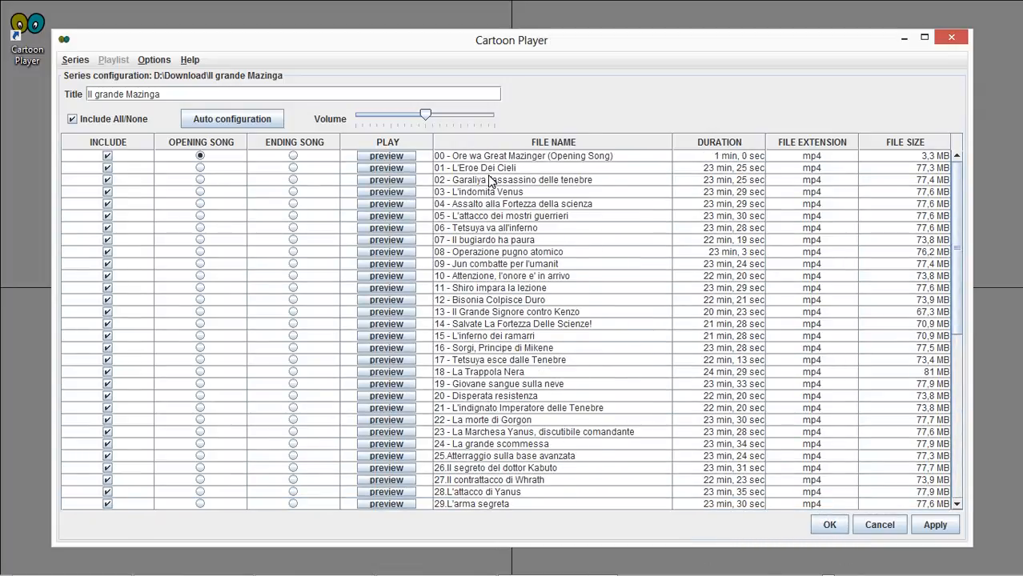
- Clear all included files of the series and configure it automatically instead
click(112, 139)
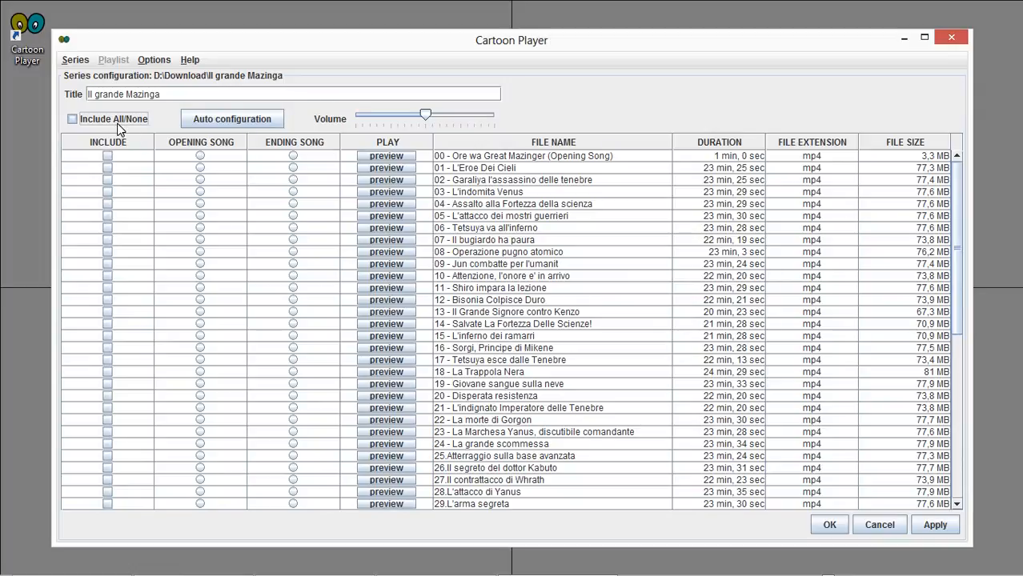
click(224, 119)
scroll(297, 322, down, 10)
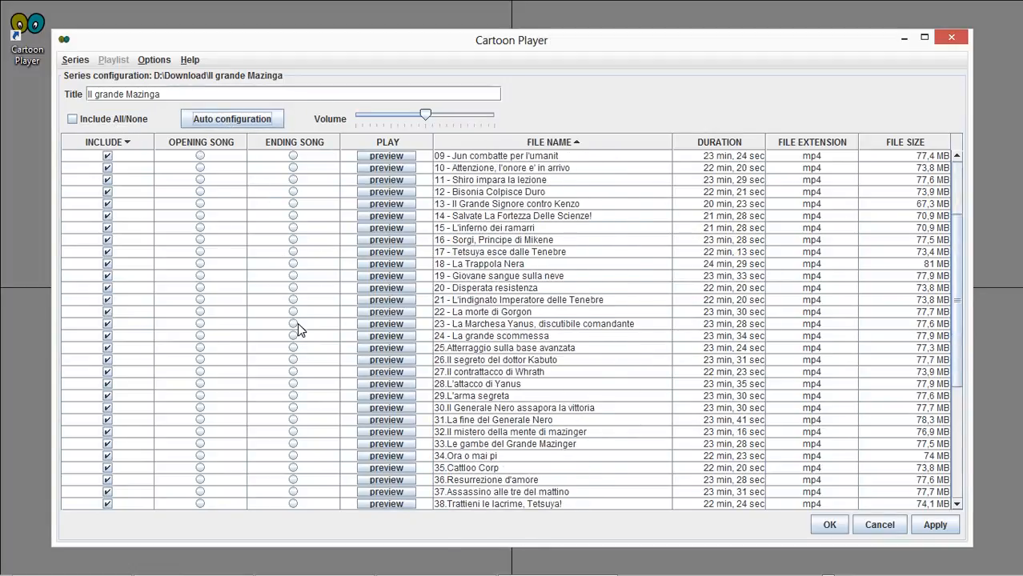
scroll(297, 325, up, 10)
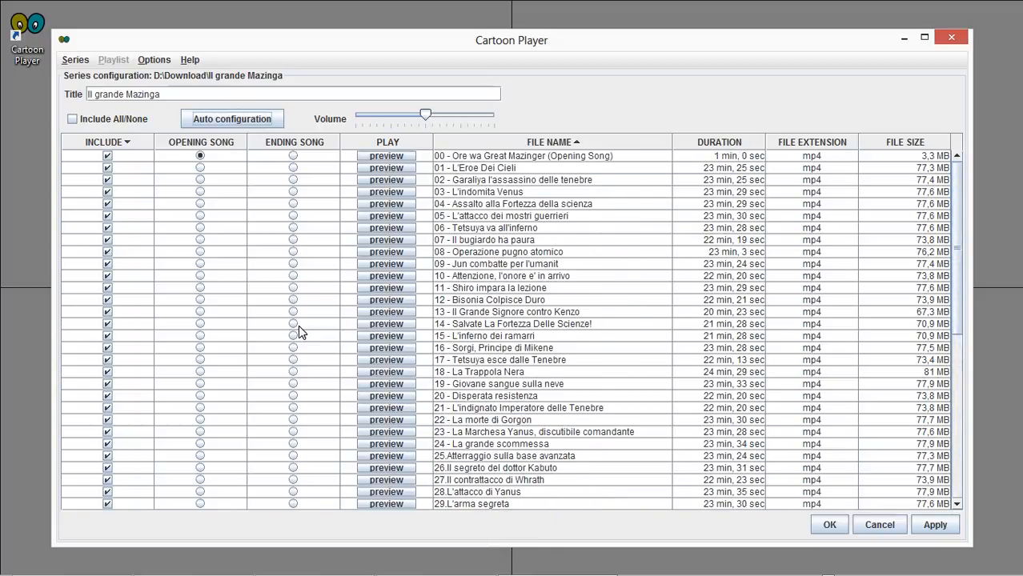
- Set the volume of Il grande Mazinga to 70 and save the series configuration
click(427, 119)
drag(426, 115, 454, 117)
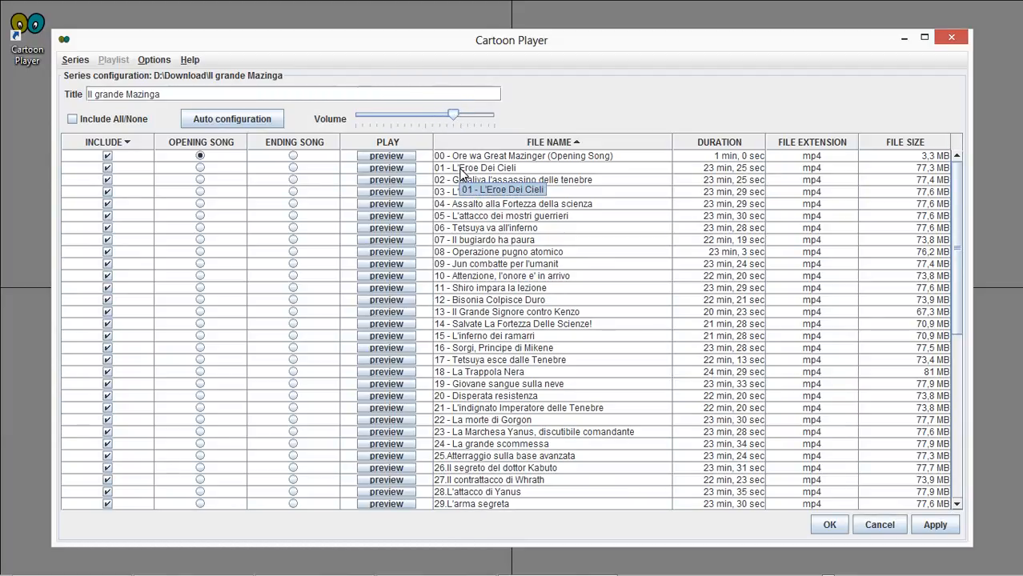
click(829, 525)
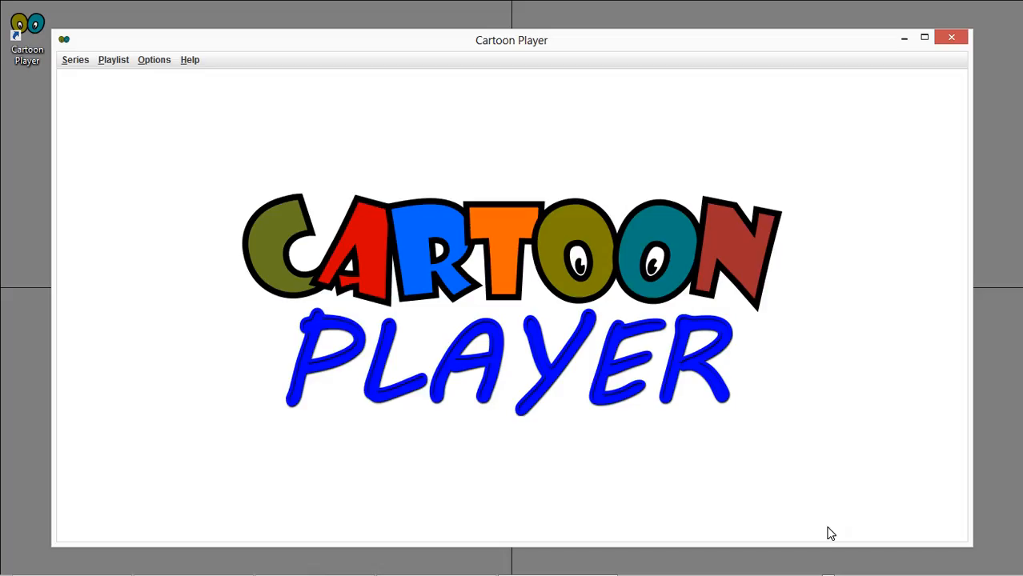
- Create a new series from the "Heidi" folder in Download
click(83, 60)
click(84, 73)
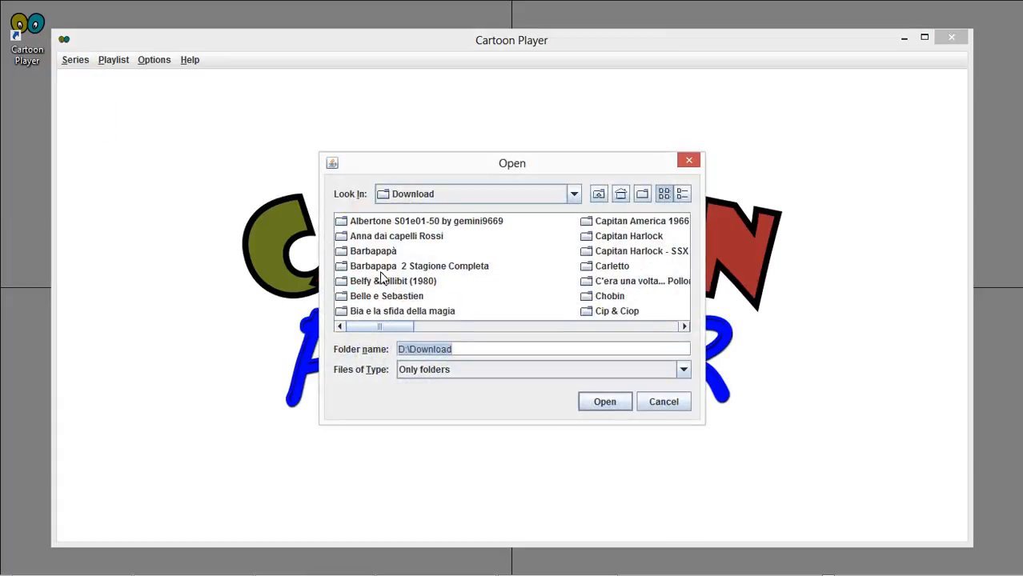
drag(380, 325, 534, 331)
click(552, 251)
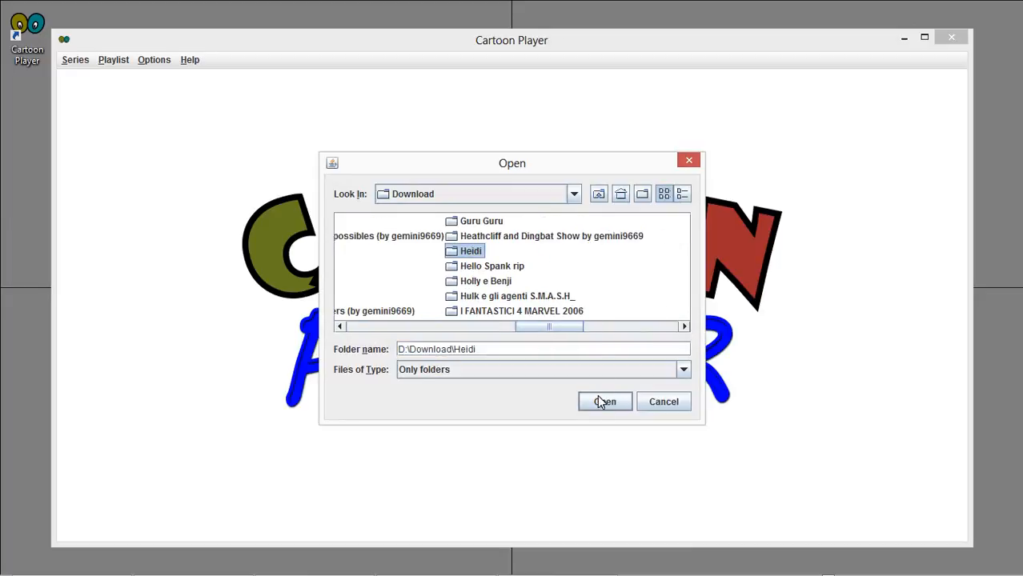
click(604, 402)
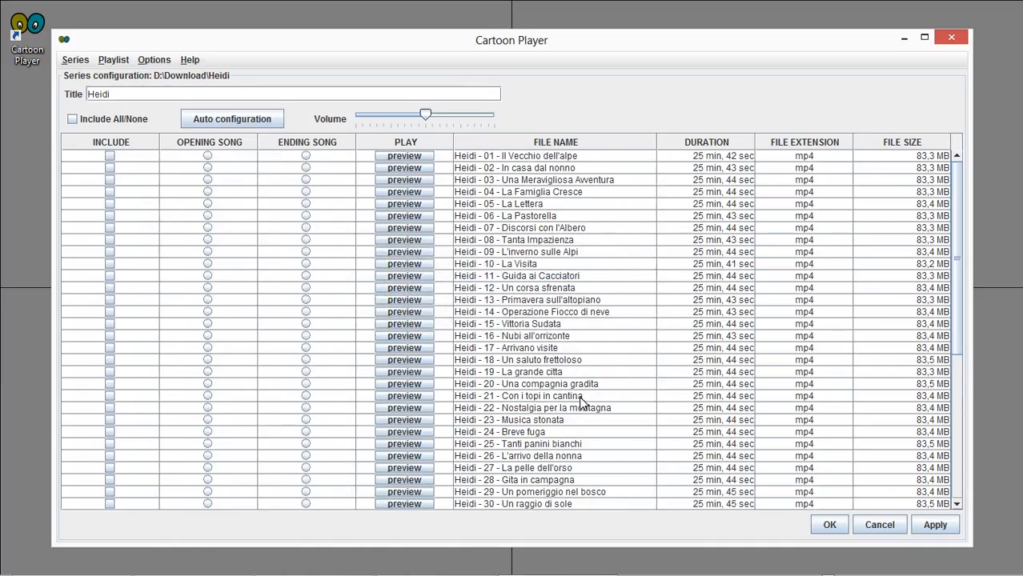
- Configure the Heidi series automatically and save it
click(210, 122)
scroll(275, 285, down, 7)
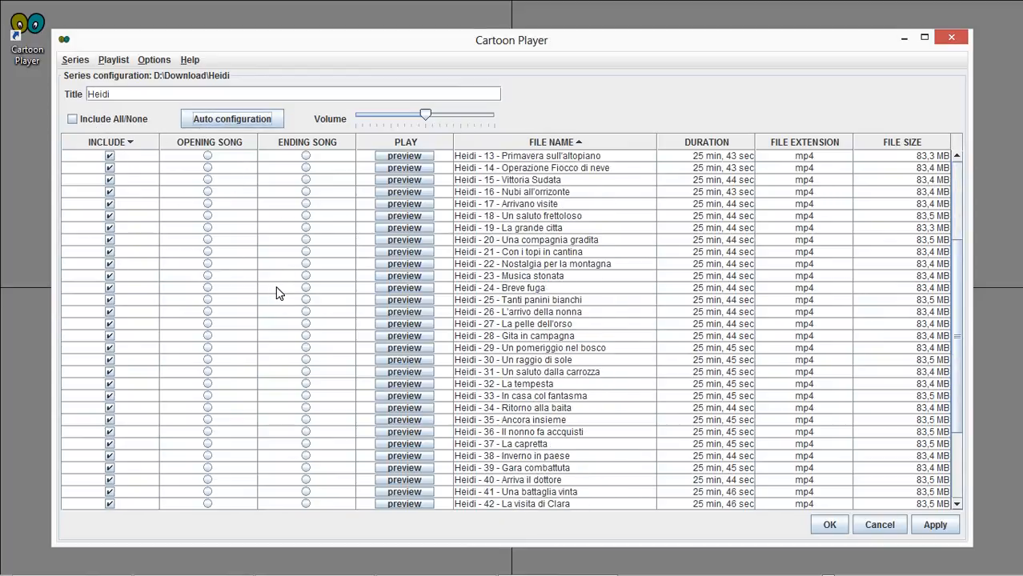
click(826, 523)
- Create a new series from the "Anna dai capelli Rossi" folder in Download
click(77, 61)
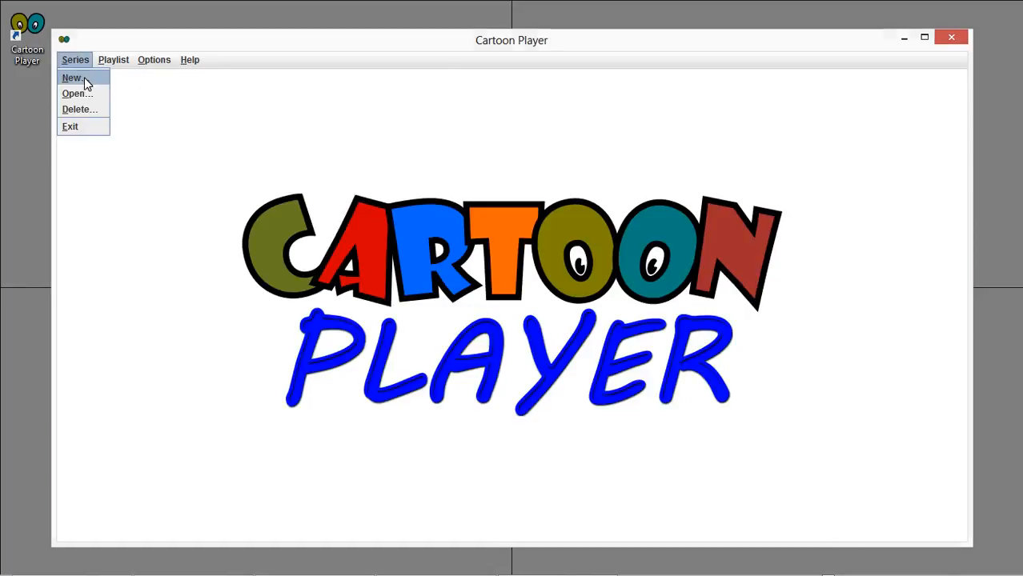
click(81, 78)
click(376, 240)
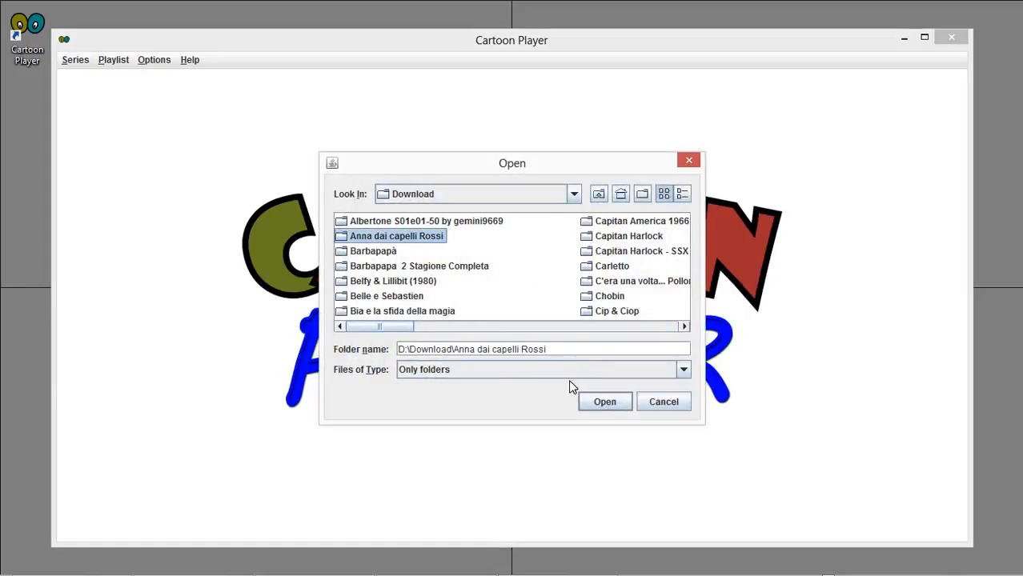
click(604, 401)
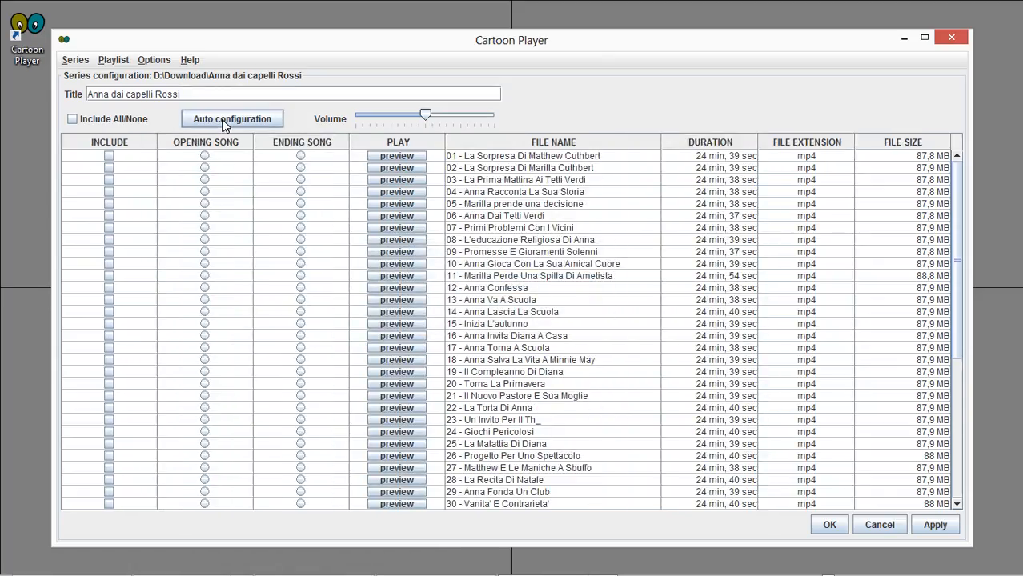
- Configure the Anna dai capelli Rossi series automatically, check the file list to its end, and save it
click(226, 122)
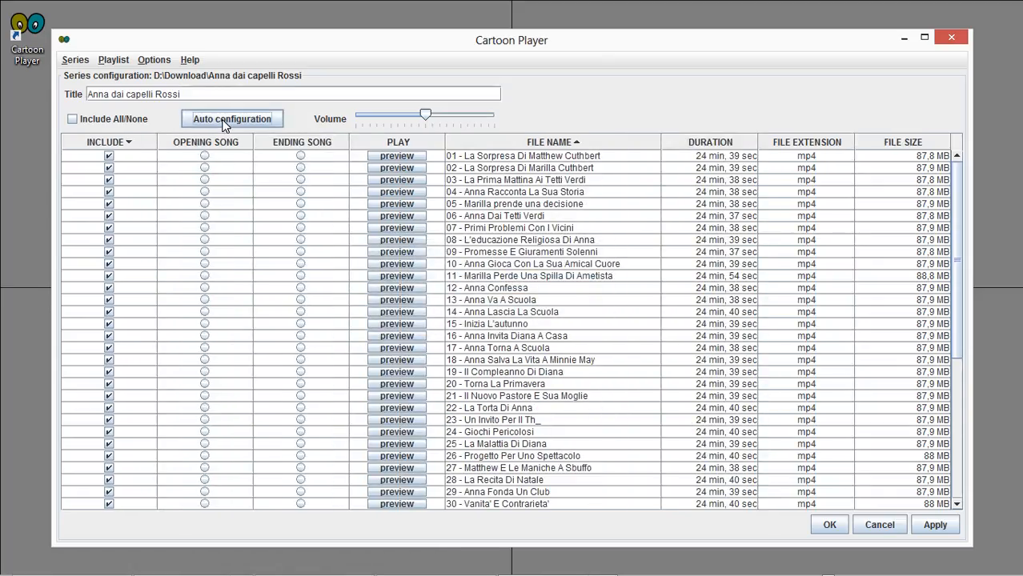
scroll(250, 237, down, 6)
scroll(249, 237, down, 1)
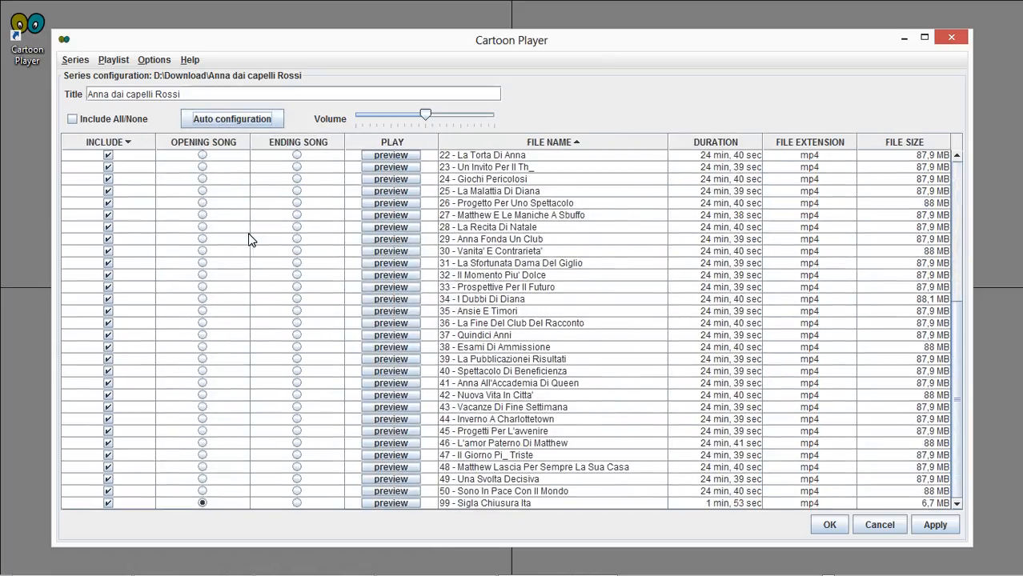
click(828, 525)
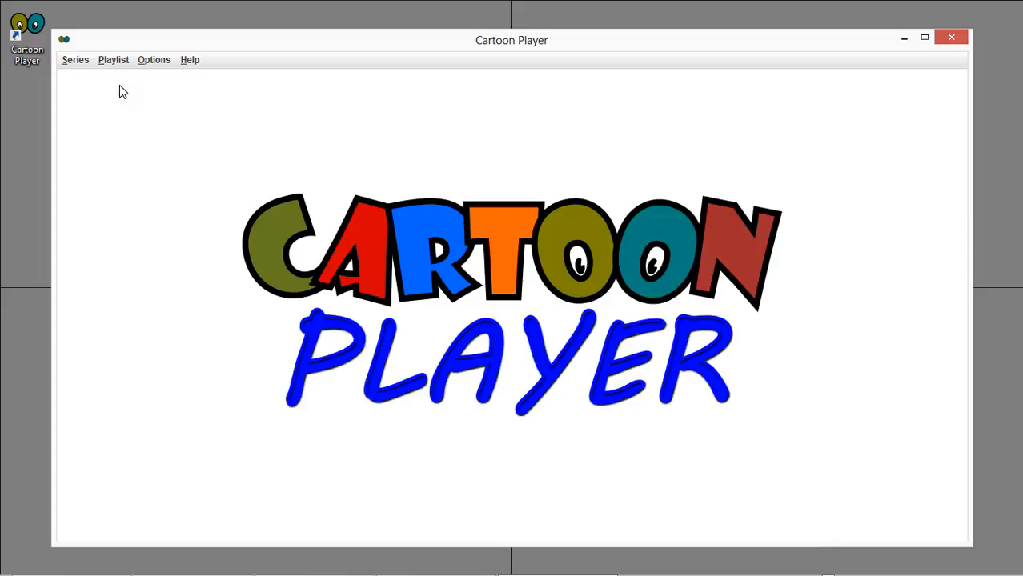
- Create a new playlist and title it "My First Playlist"
click(115, 64)
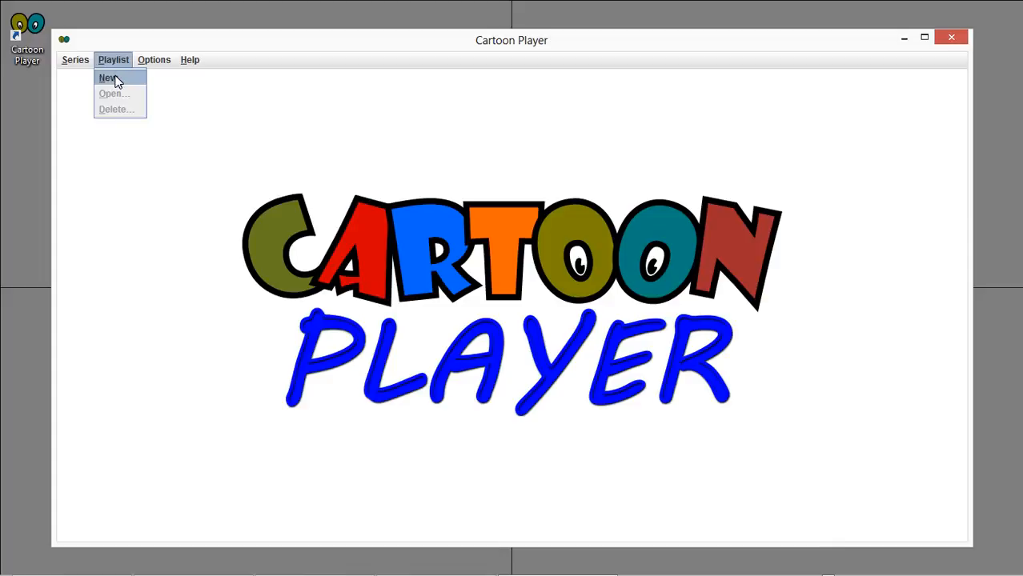
click(116, 78)
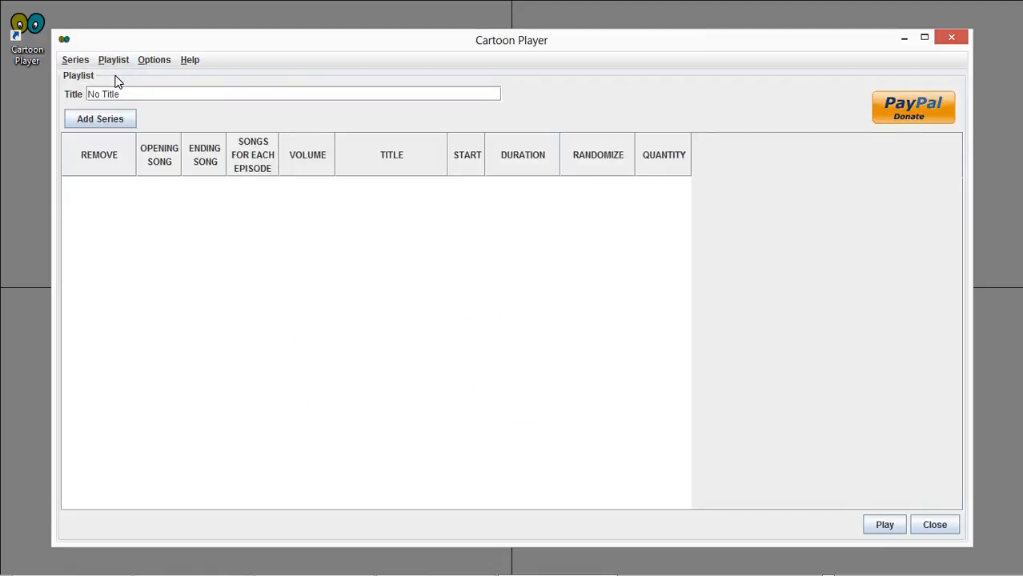
drag(128, 92, 69, 94)
text(My First Playlist)
- Add the series Anna dai capelli Rossi, Heidi and Il grande Mazinga to the playlist
click(95, 122)
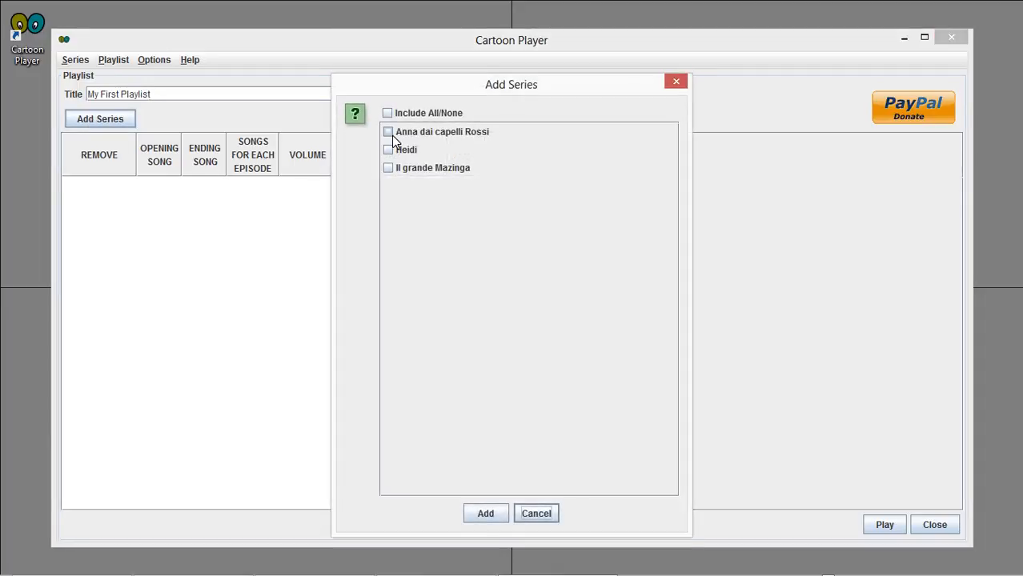
click(388, 133)
click(389, 150)
click(389, 168)
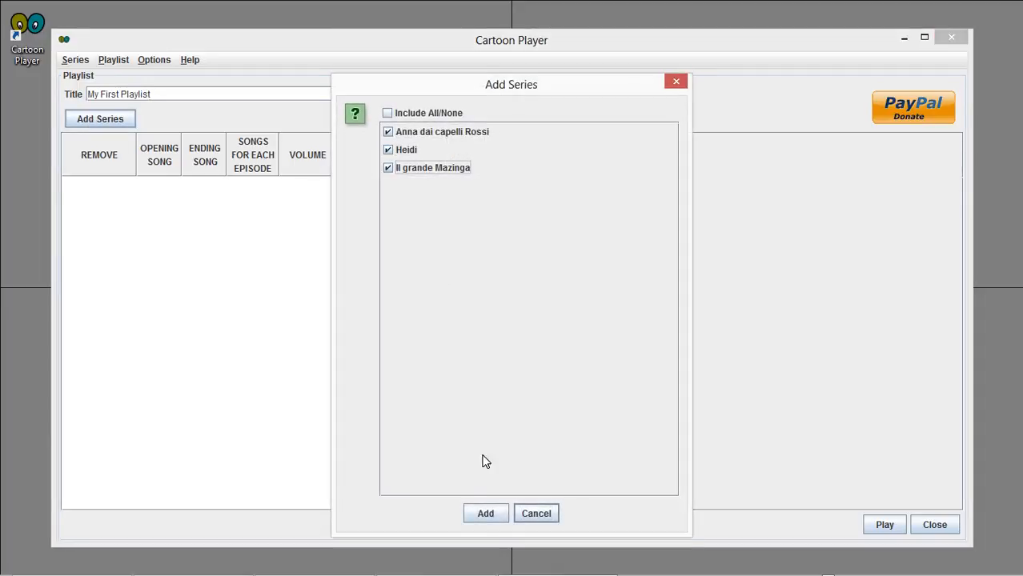
click(490, 515)
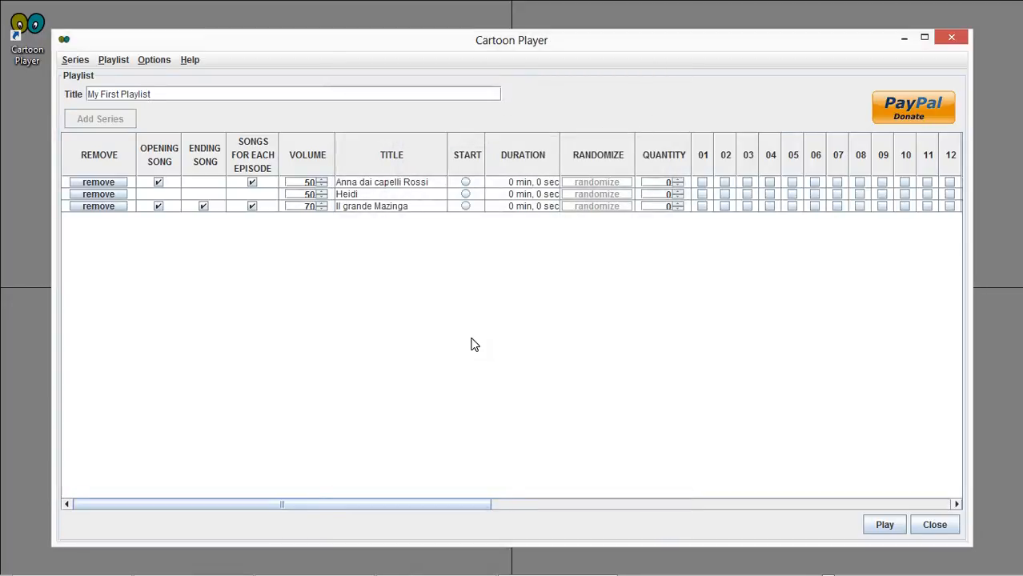
click(422, 187)
click(428, 196)
click(431, 207)
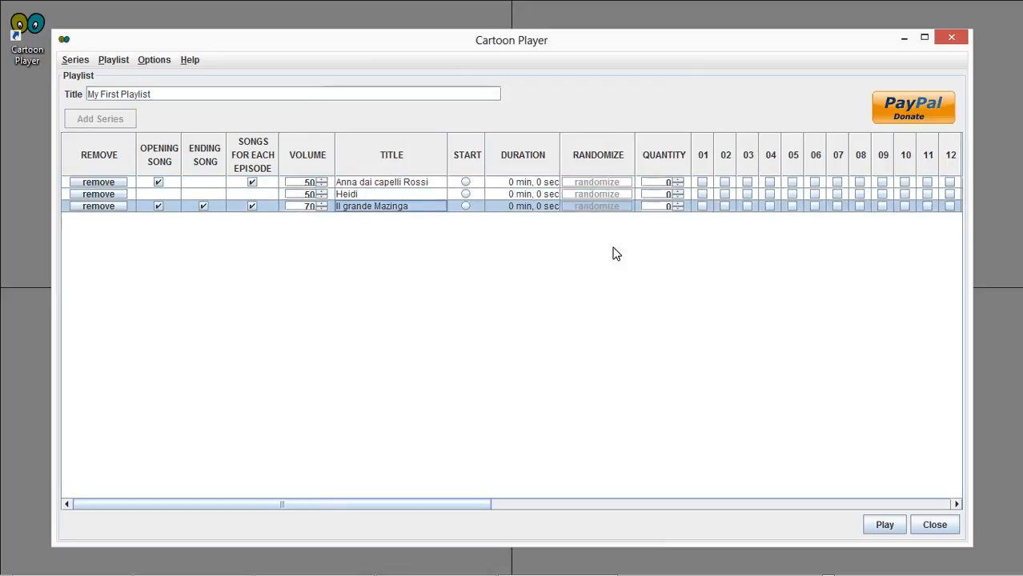
- Choose episodes 02 and 04 of Anna dai capelli Rossi, episode 05 of Heidi and episode 02 of Il grande Mazinga for the playlist
click(724, 183)
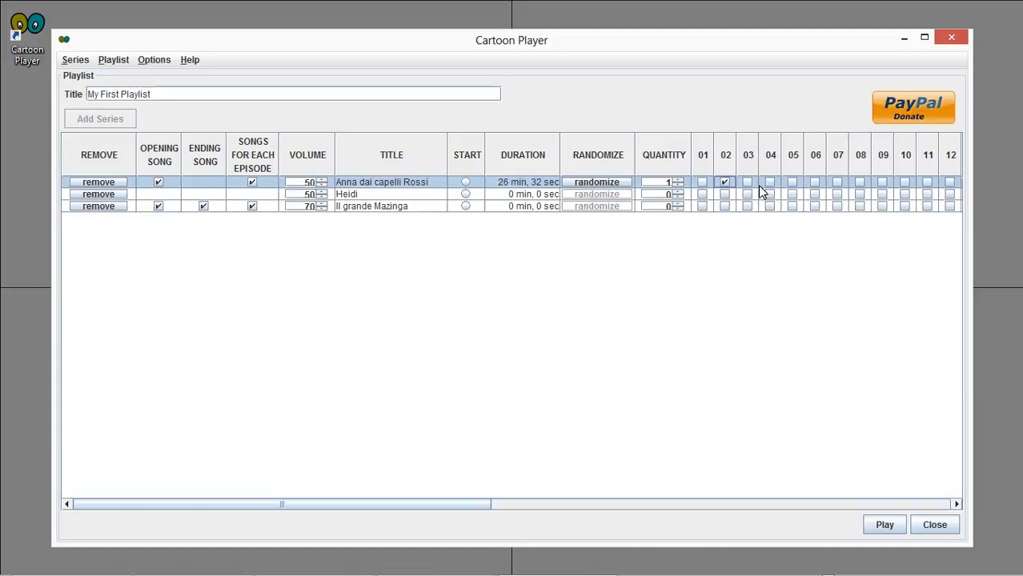
drag(470, 502, 498, 524)
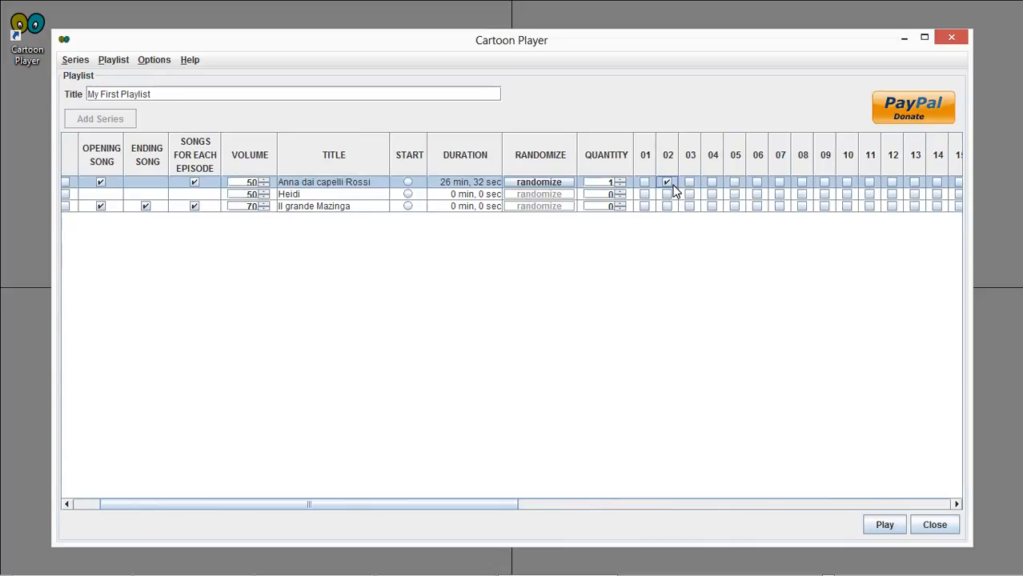
click(711, 186)
click(734, 194)
click(667, 206)
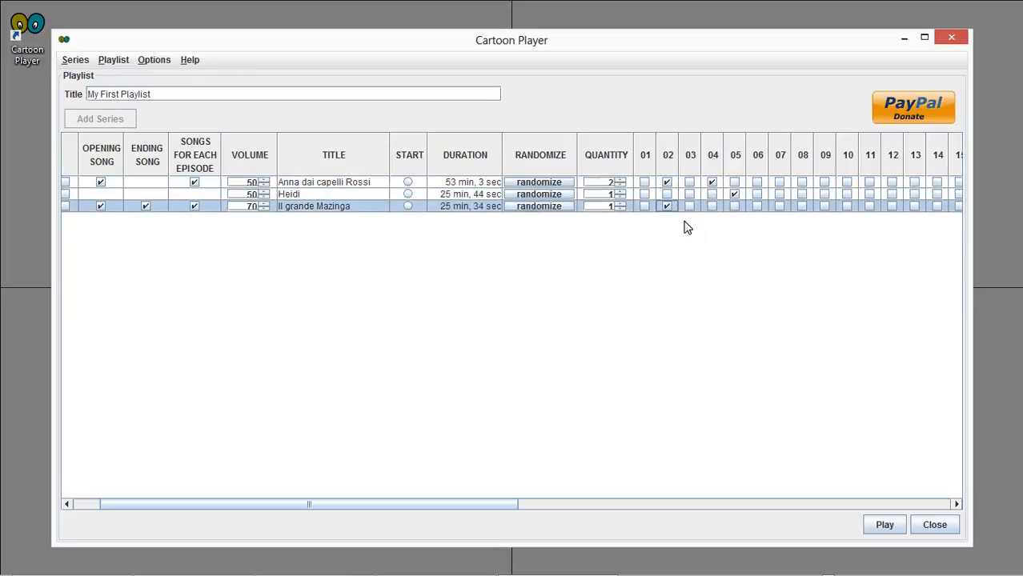
- Deselect all chosen episodes of Anna dai capelli Rossi, Heidi and Il grande Mazinga
click(667, 182)
click(668, 207)
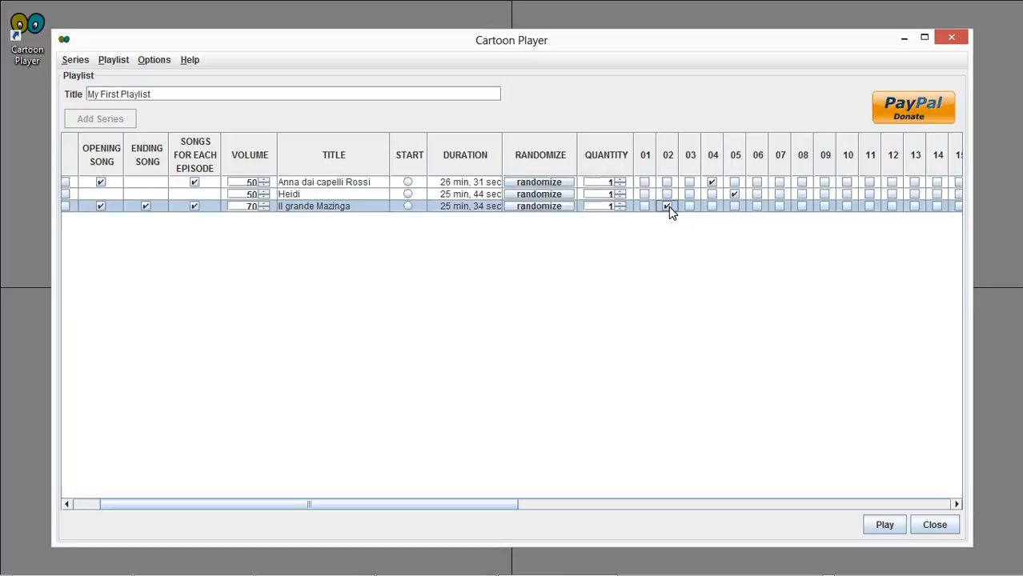
click(713, 182)
click(735, 195)
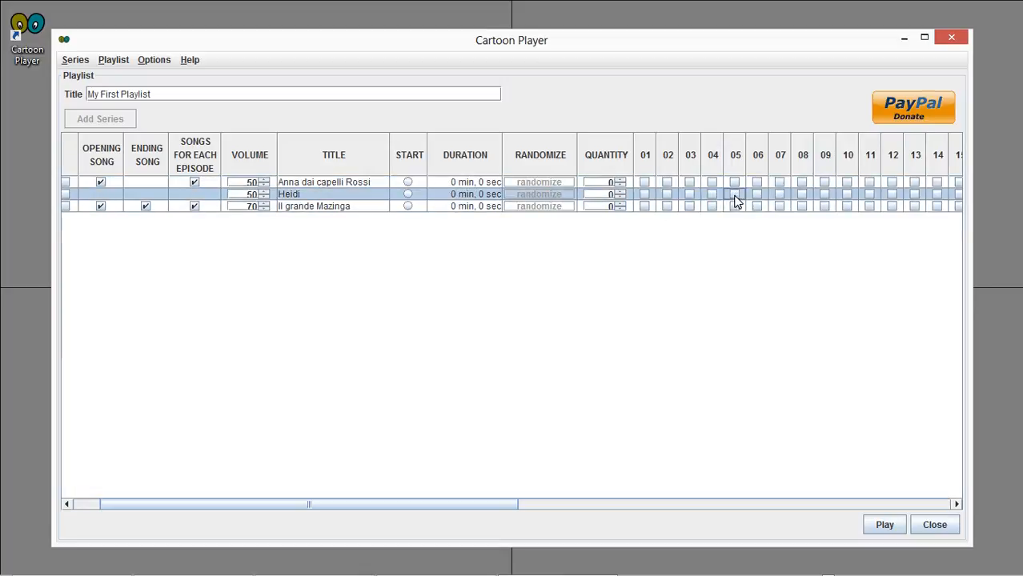
- Choose episode 02 of Heidi, mark it as played, and choose Heidi's episode 04
click(667, 195)
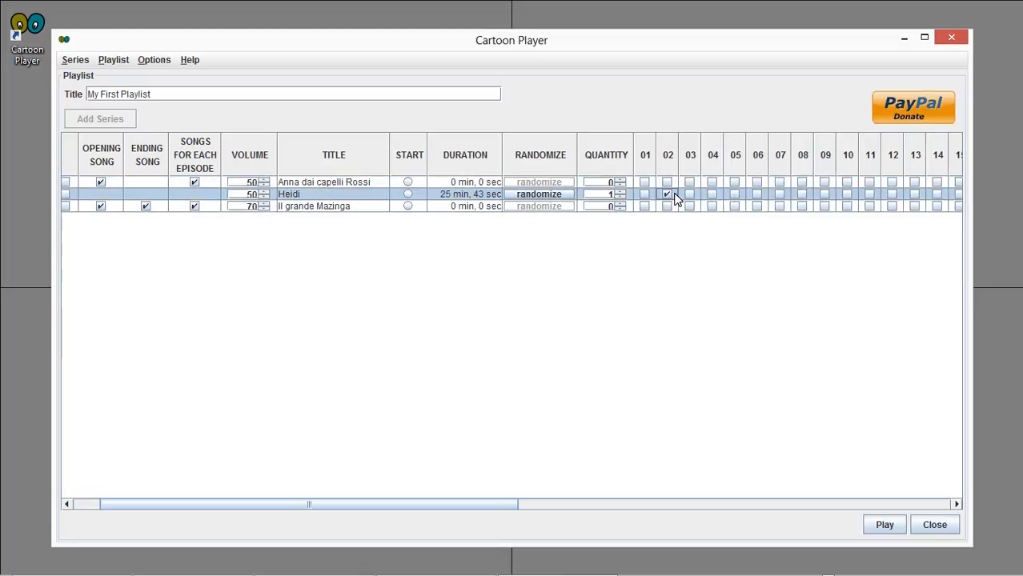
right_click(675, 196)
click(699, 206)
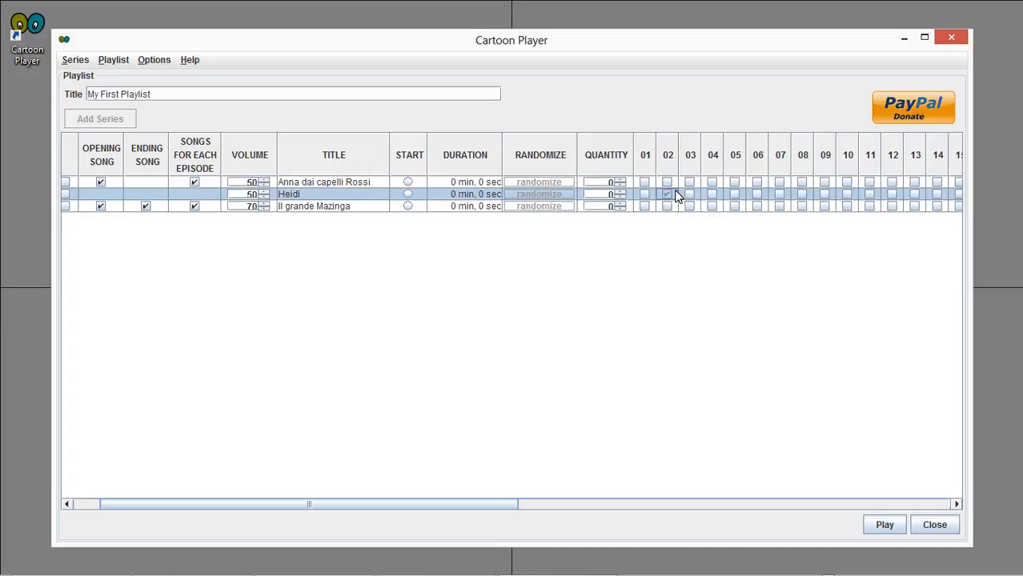
click(712, 194)
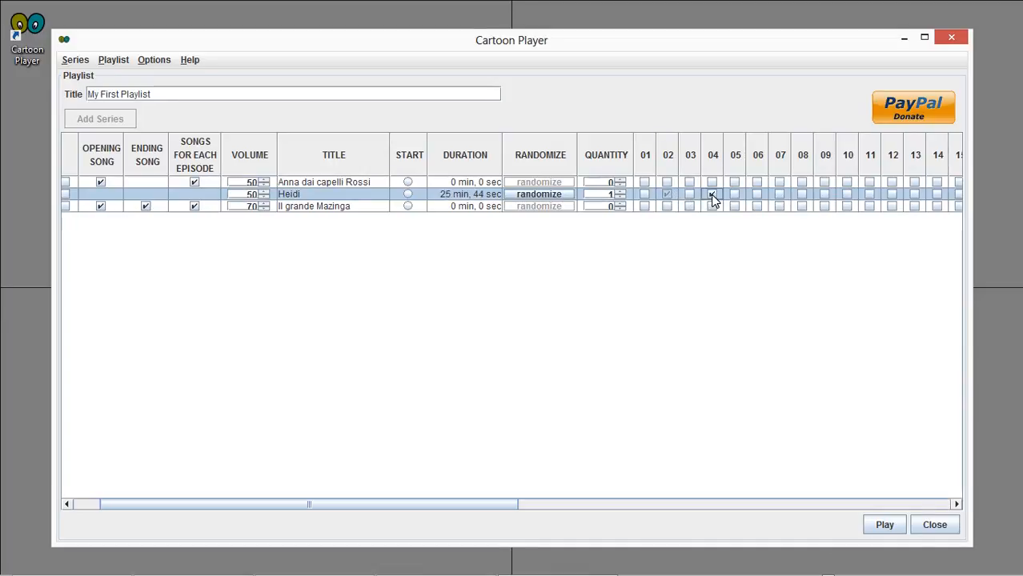
- Mark episode 03 of Anna dai capelli Rossi as played, and extend the played mark to every episode up to 05
right_click(695, 182)
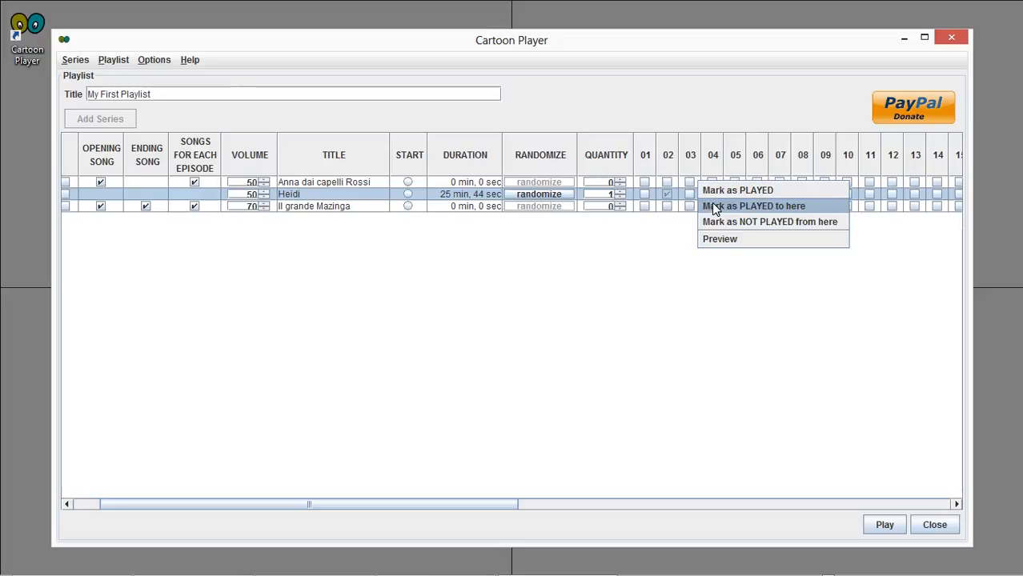
click(712, 191)
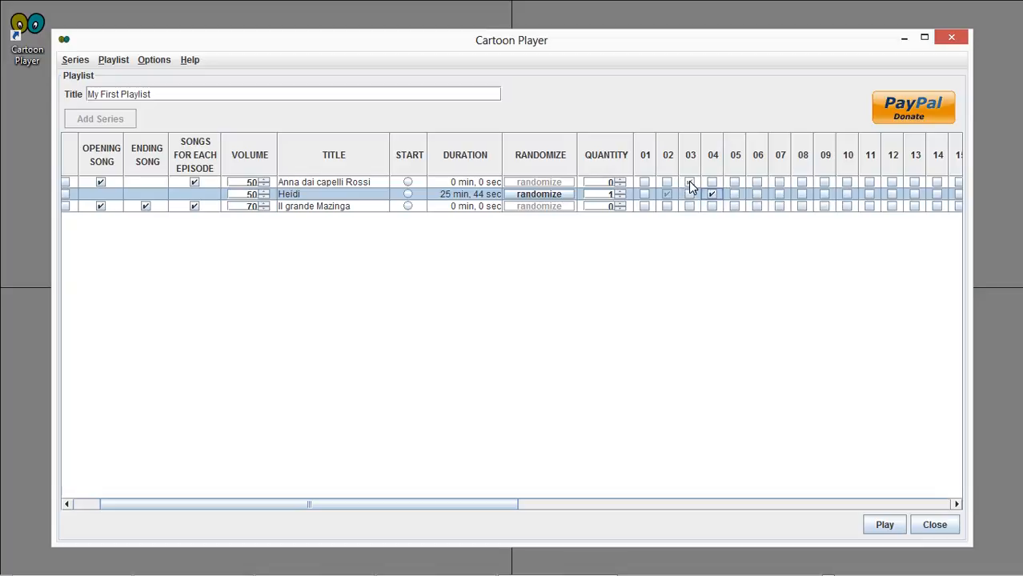
right_click(692, 186)
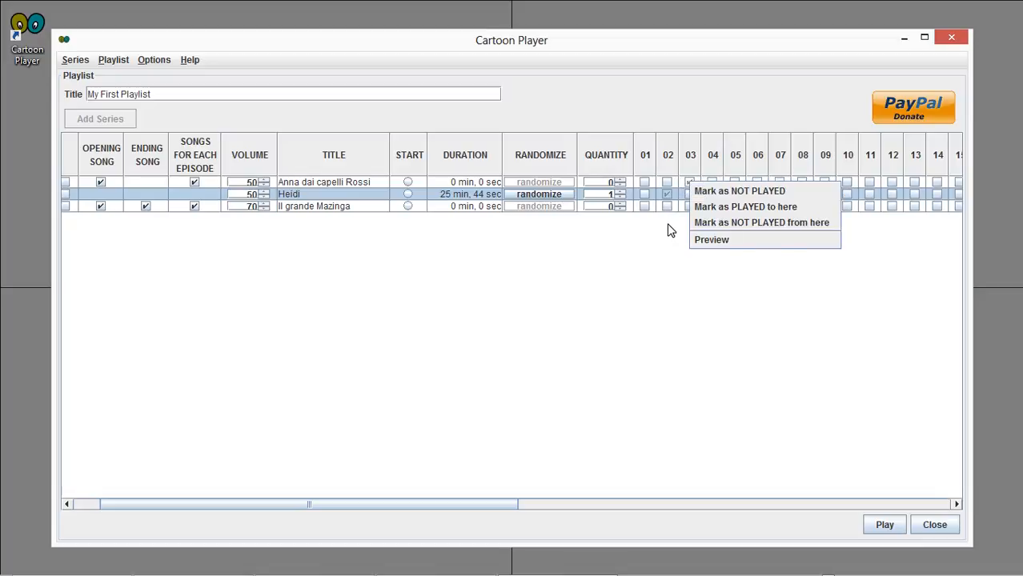
click(668, 227)
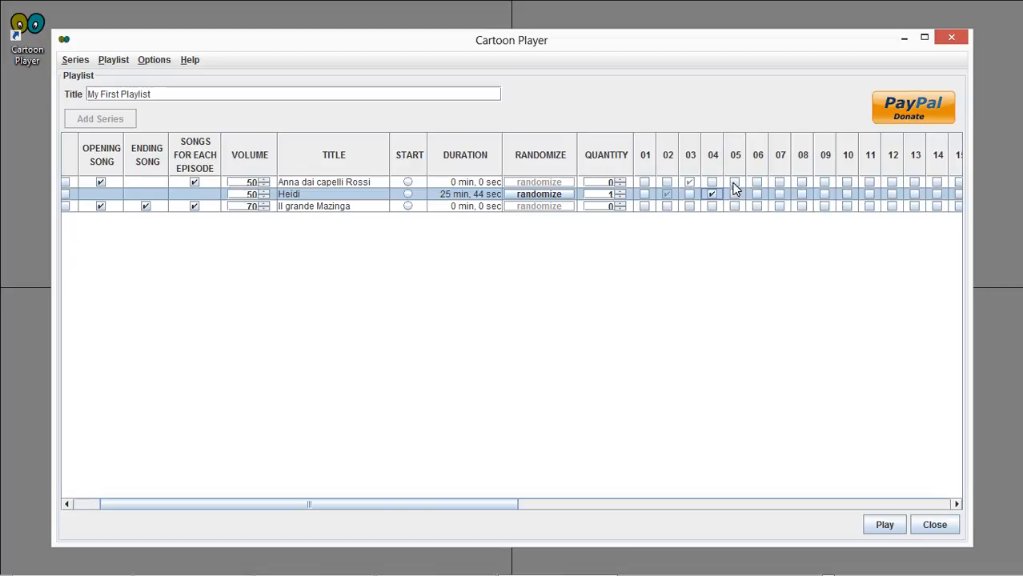
right_click(735, 188)
click(750, 202)
- Deselect episode 04 of Heidi and mark the series as played up to episode 02
click(711, 196)
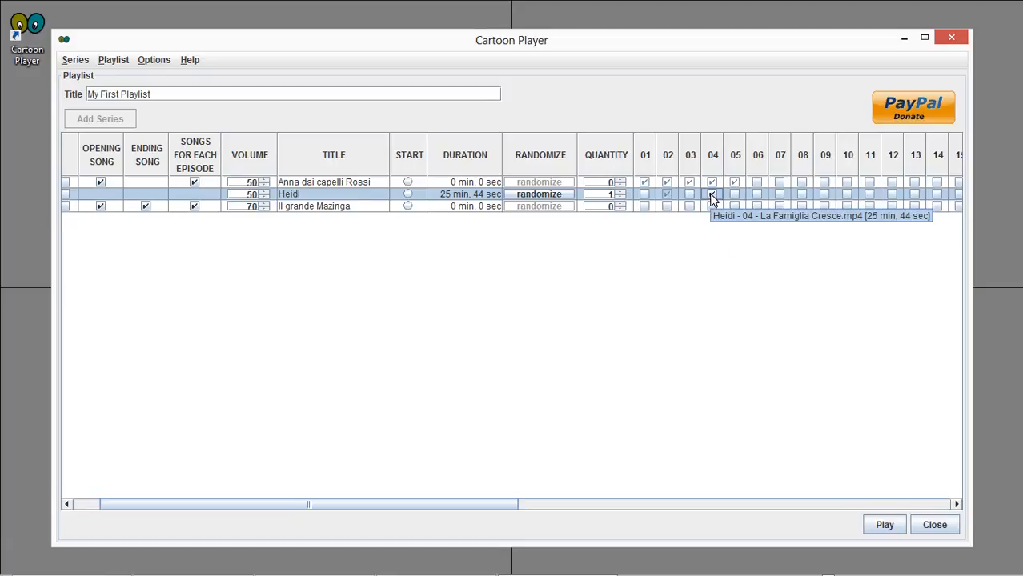
right_click(674, 198)
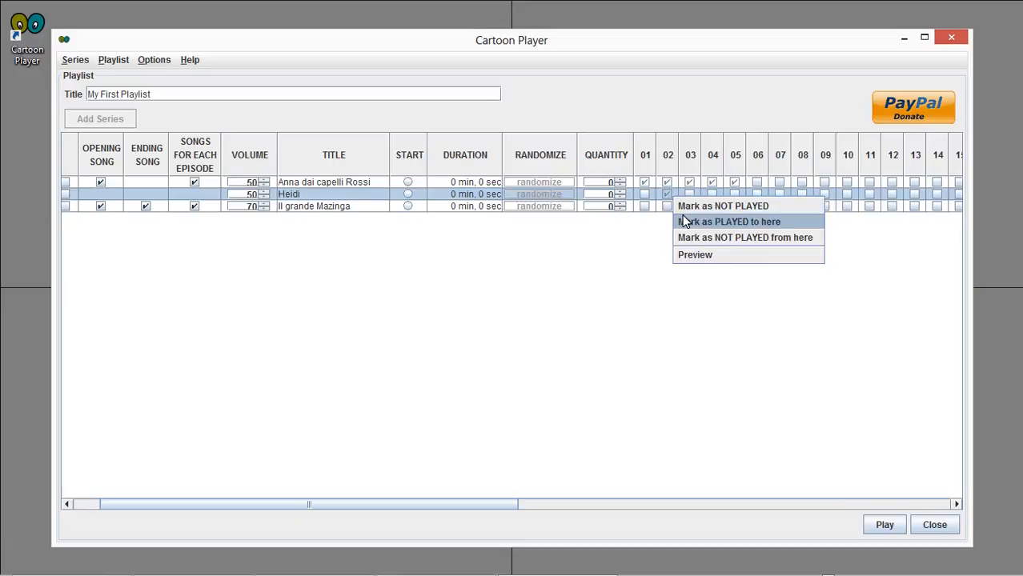
click(680, 220)
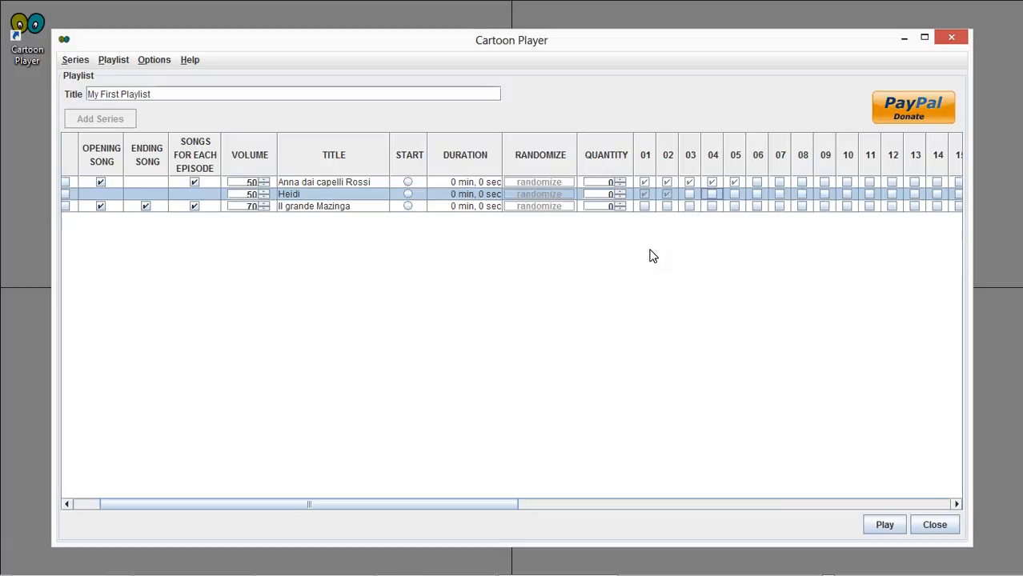
- Set the episode quantity to 1 for each of the three series
click(621, 181)
click(621, 191)
click(620, 203)
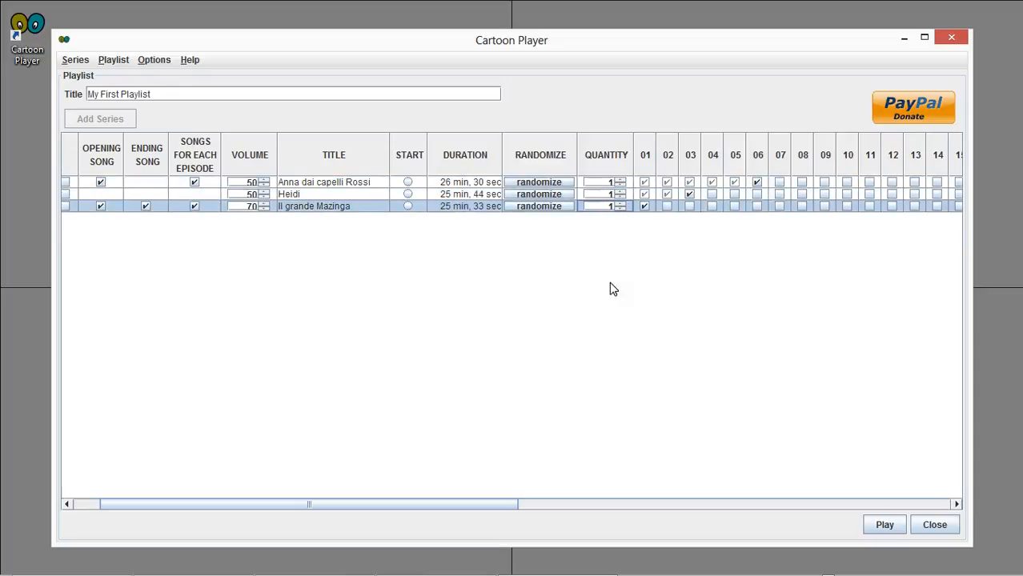
- Make Heidi the starting series and move Il grande Mazinga above it in the playlist order
click(407, 194)
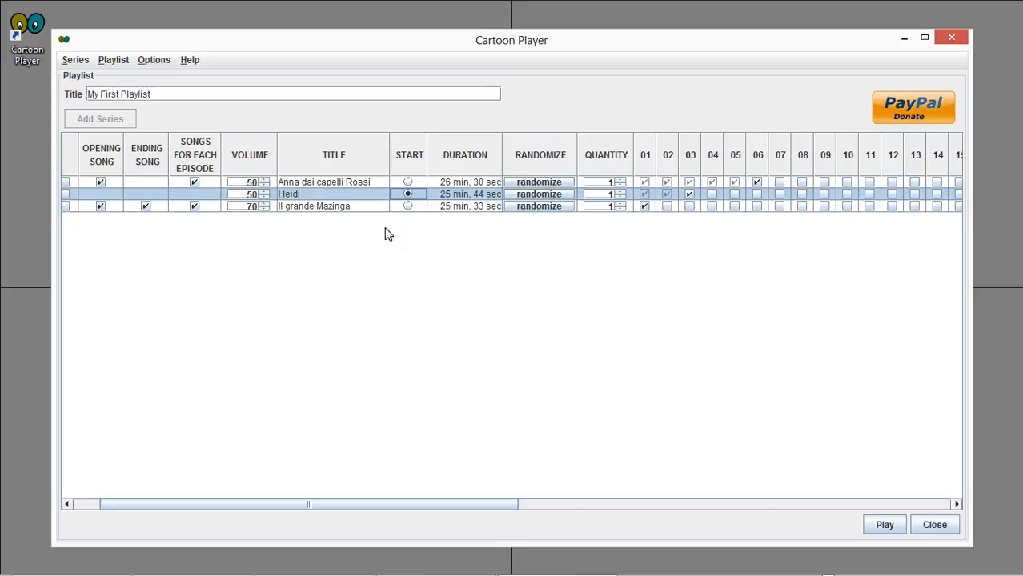
drag(376, 206, 376, 200)
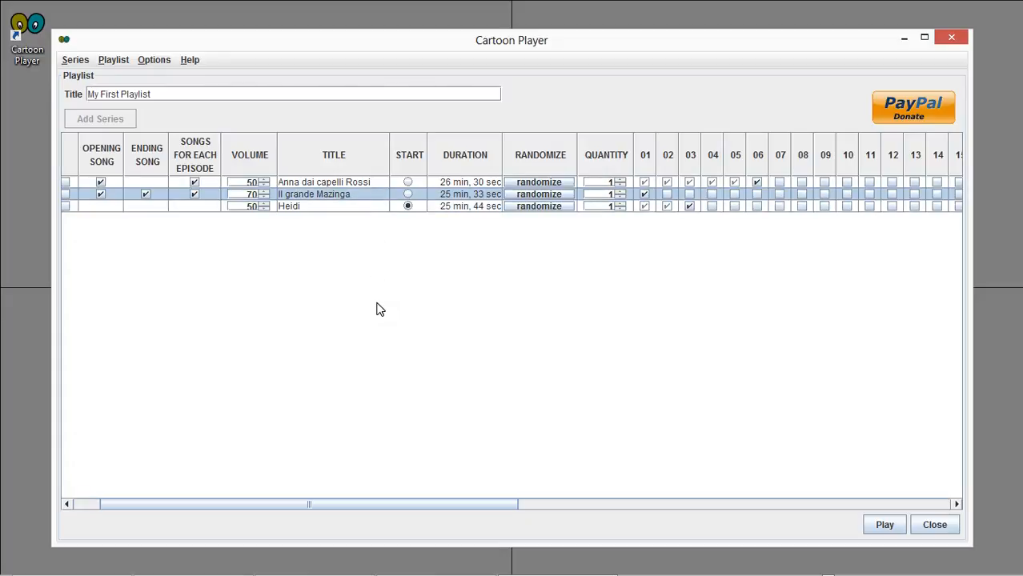
- Start playing the playlist, checking the session's episode list to its end before confirming
click(888, 525)
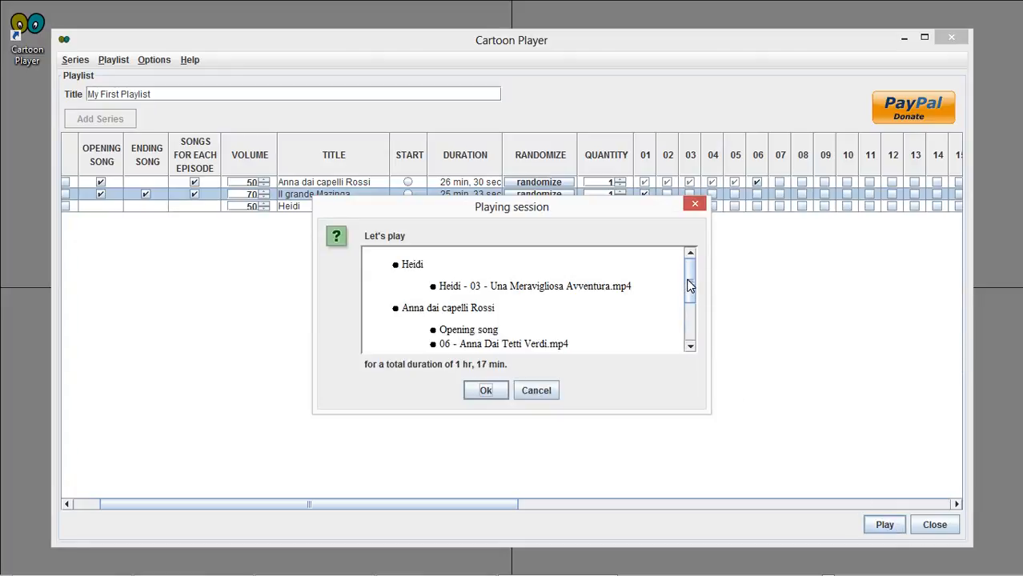
drag(690, 286, 681, 328)
click(484, 390)
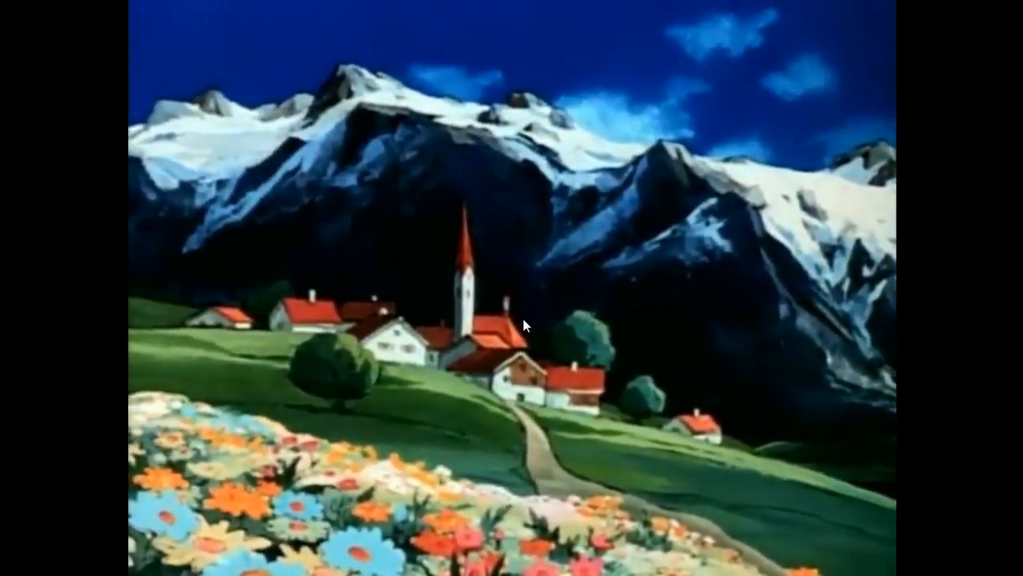
- Take the Heidi episode out of full screen, close its video, and cancel the rest of the playing session
double_click(522, 326)
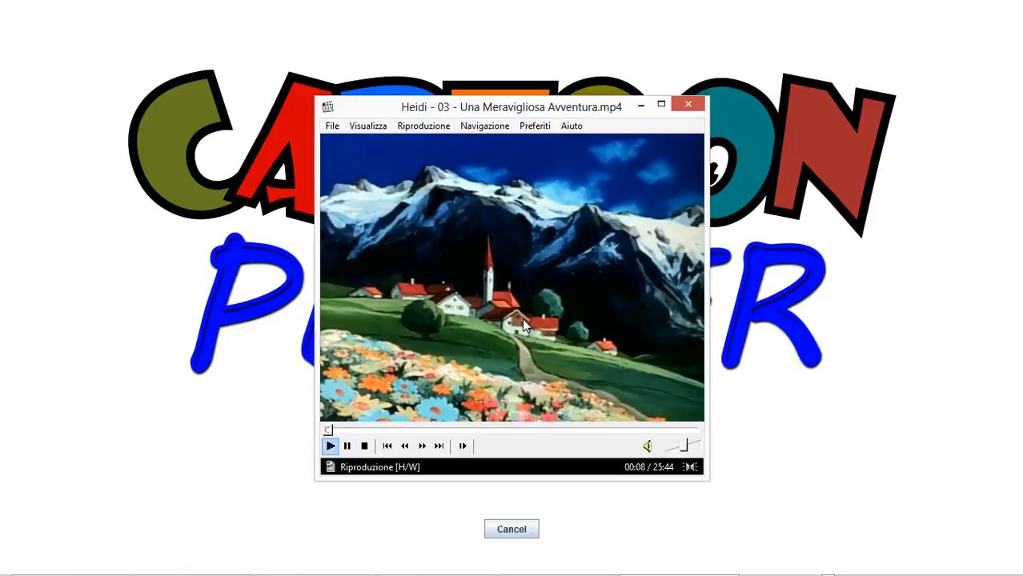
click(687, 106)
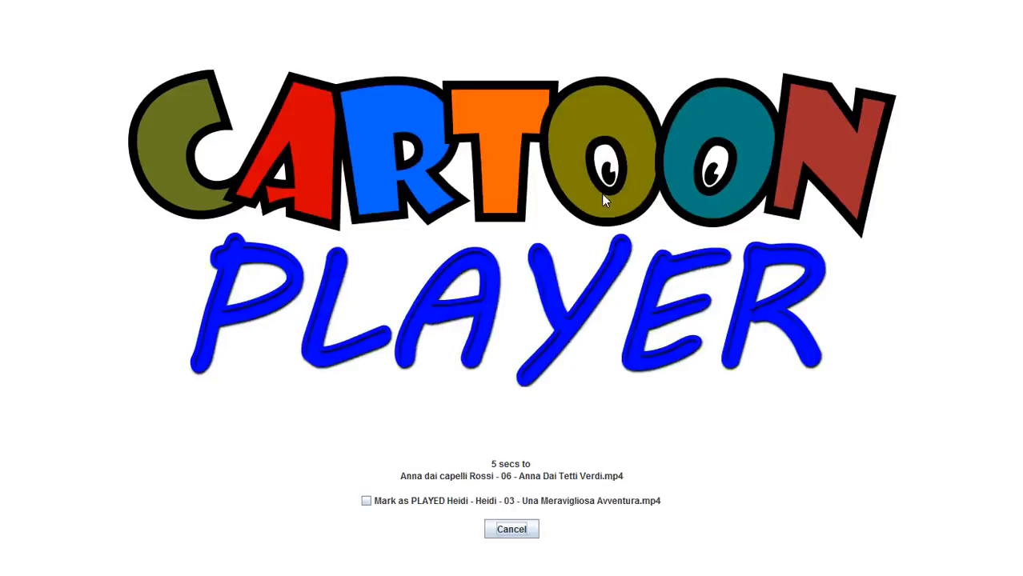
click(512, 530)
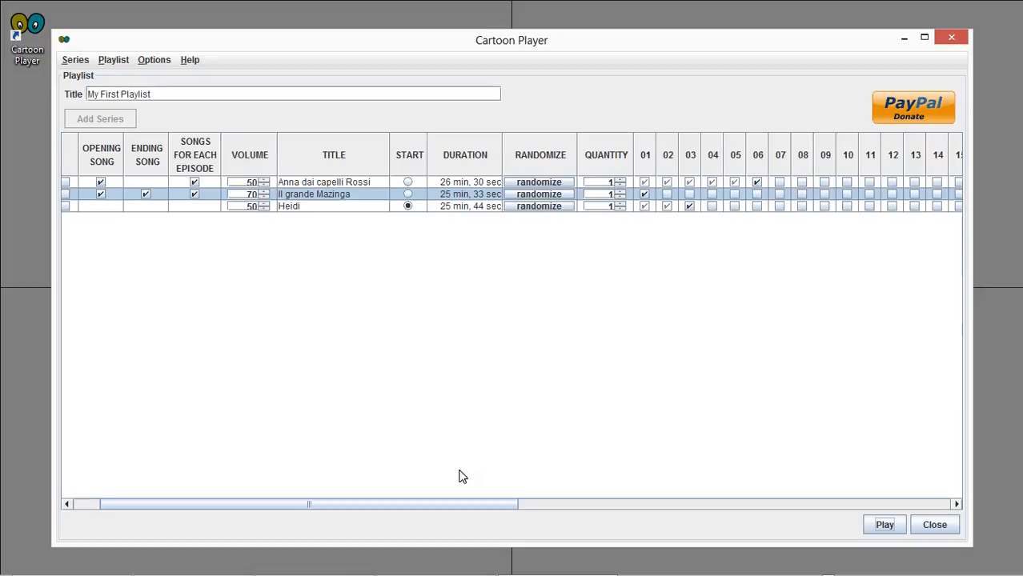
- Close the playlist and save its changes
click(935, 531)
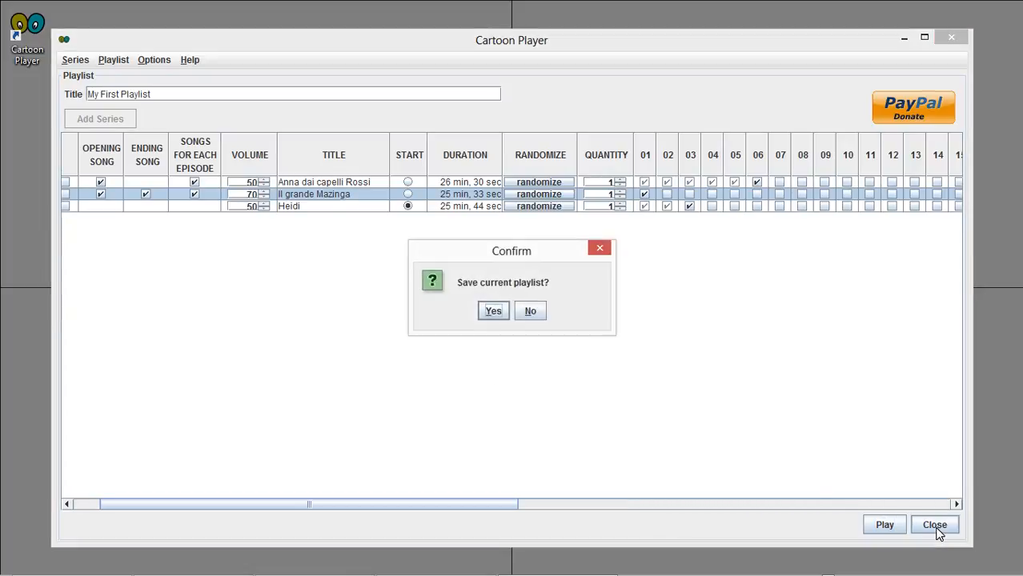
click(494, 312)
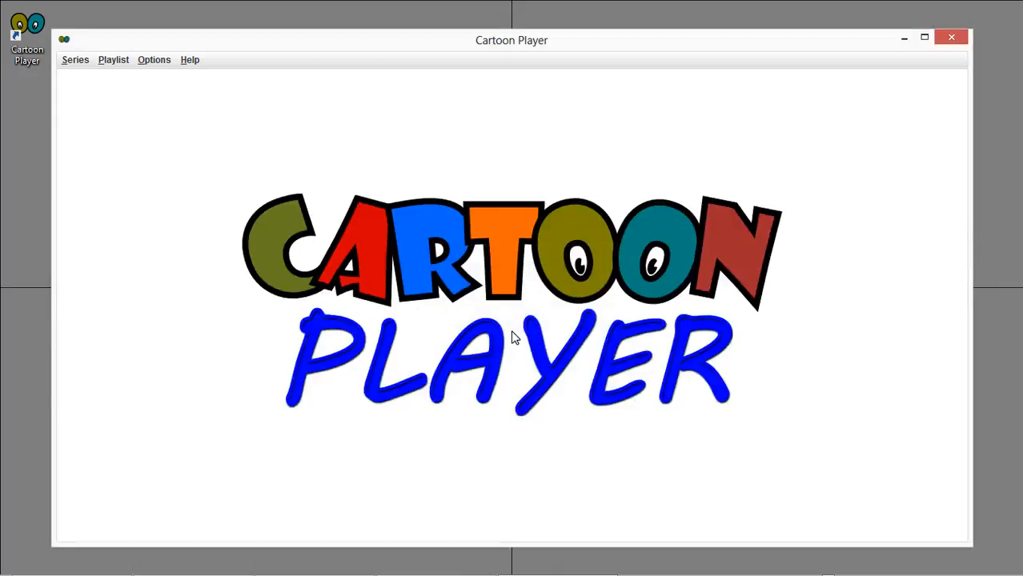
- Open the configuration of the series Anna dai capelli Rossi and exclude all of its files
click(78, 61)
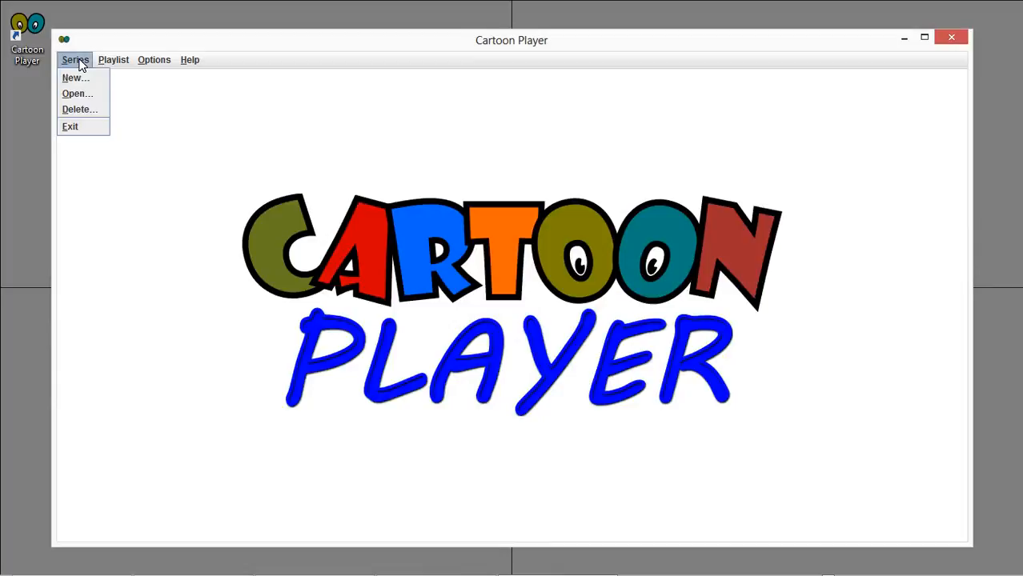
click(77, 94)
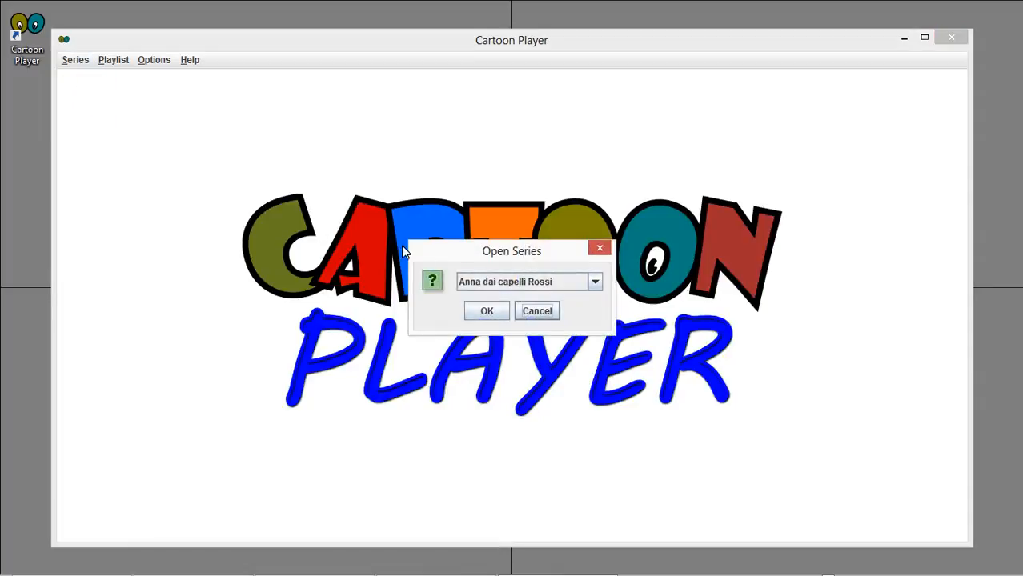
click(487, 312)
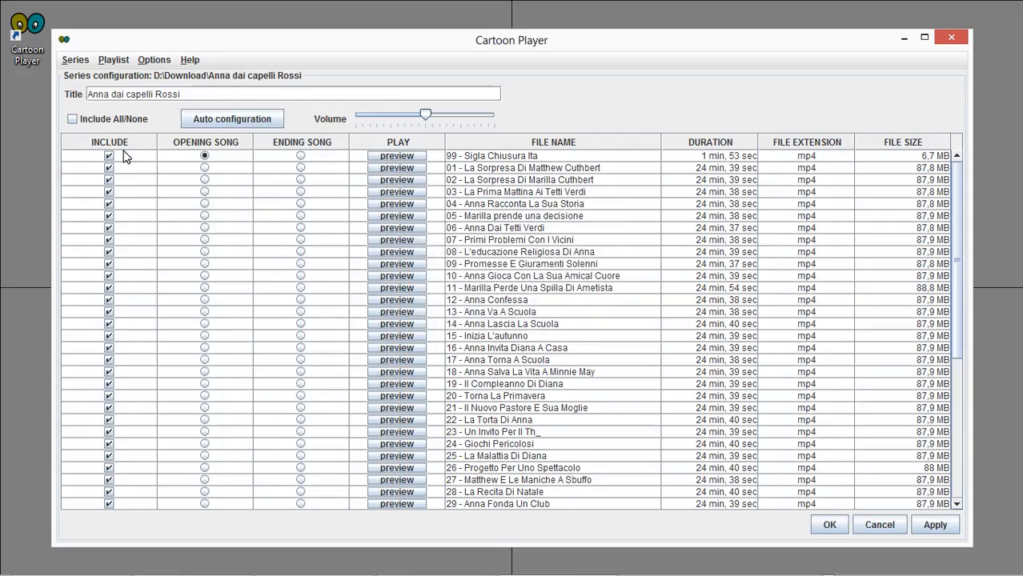
click(102, 120)
click(106, 121)
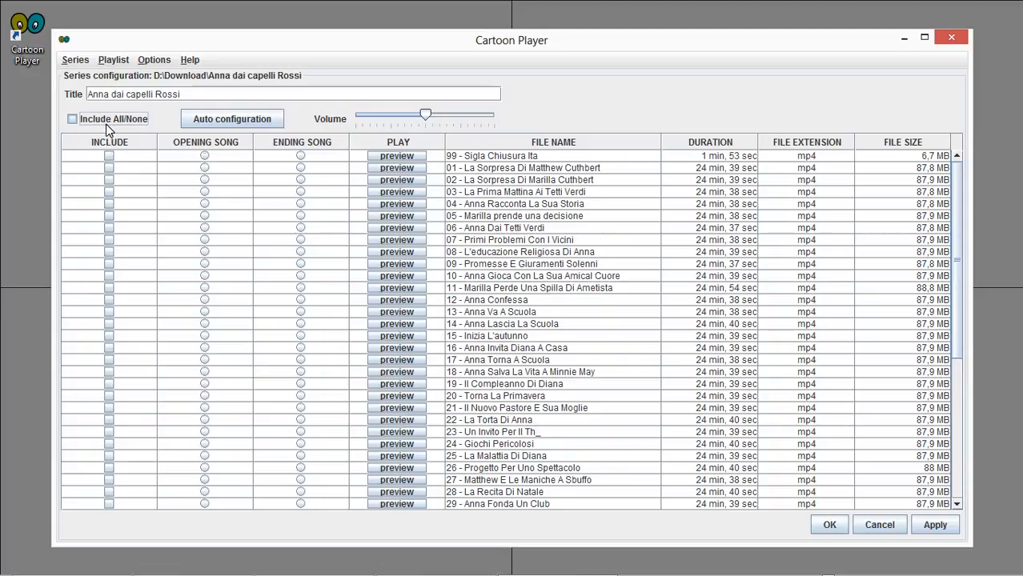
- Include only files 03, 05, 08, 11 and 13, set 05 as the opening song, and save the series
click(109, 191)
click(108, 216)
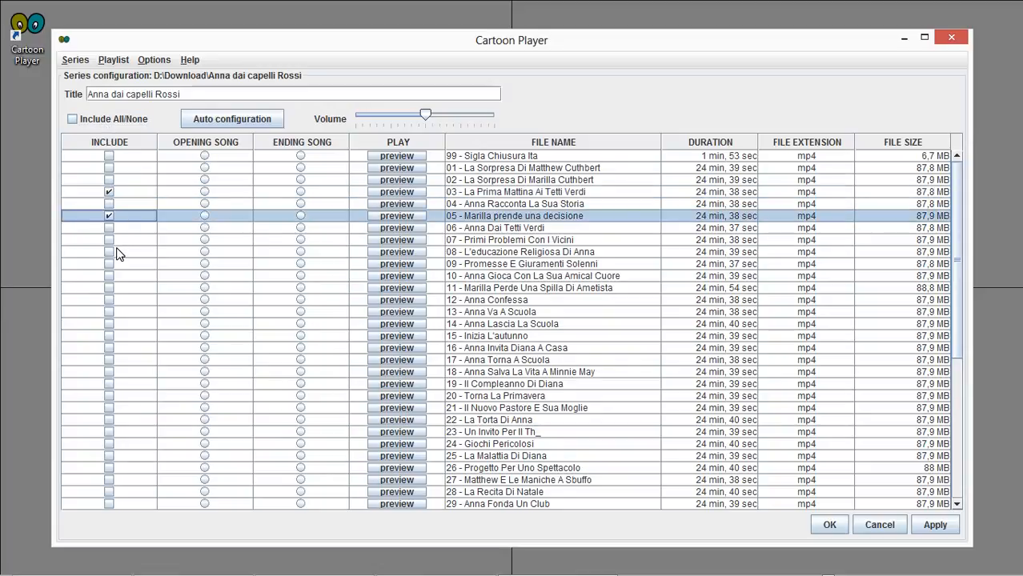
click(112, 253)
click(205, 215)
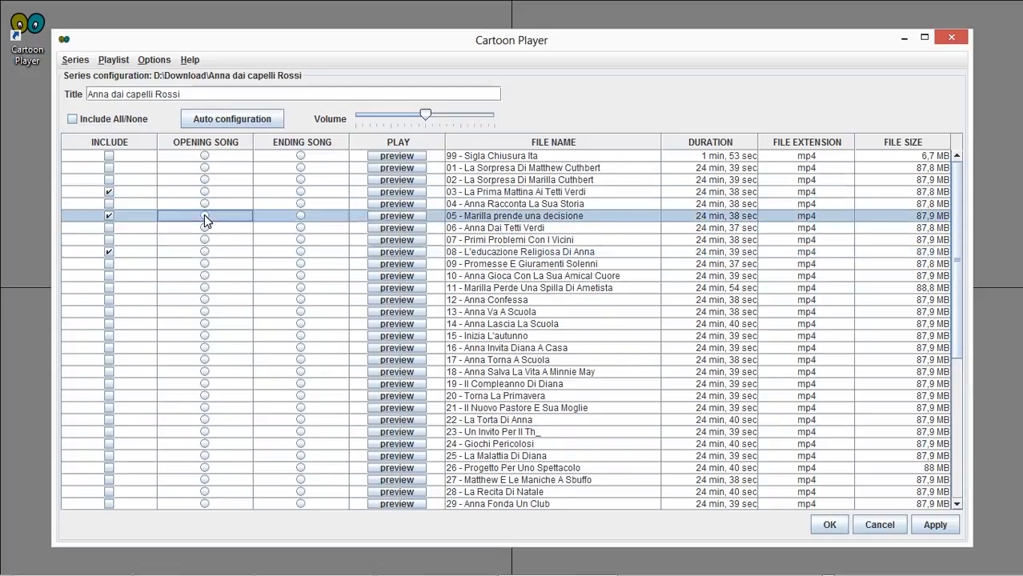
click(111, 288)
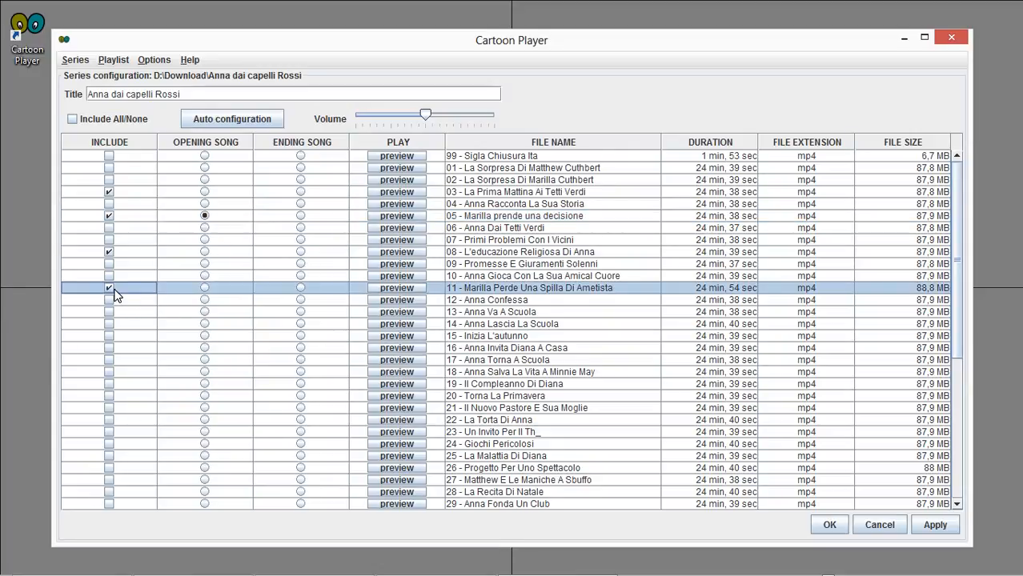
click(109, 312)
click(827, 524)
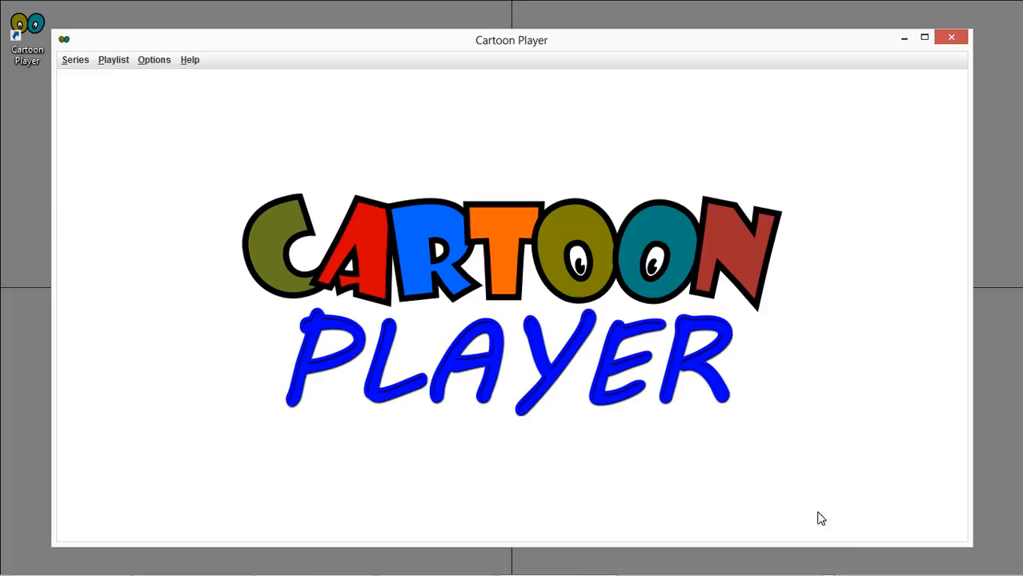
- Open "My First Playlist" and remove the series Anna dai capelli Rossi from it
click(124, 62)
click(118, 96)
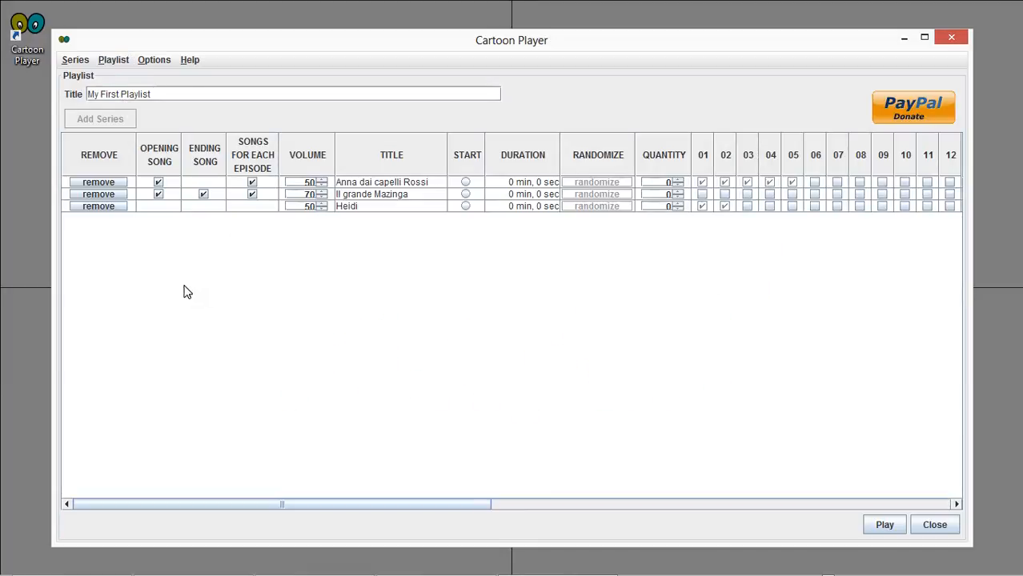
click(122, 184)
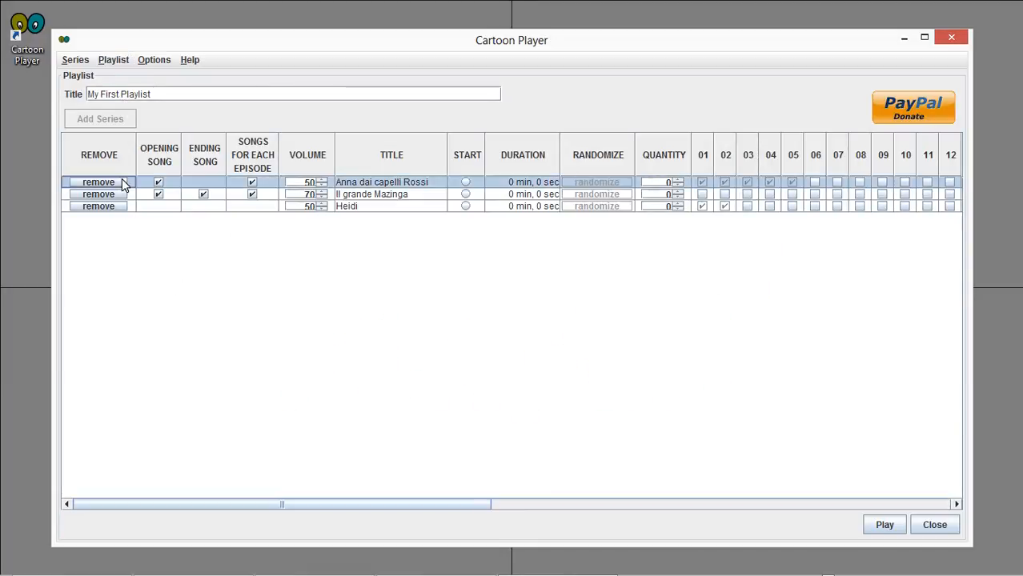
click(123, 182)
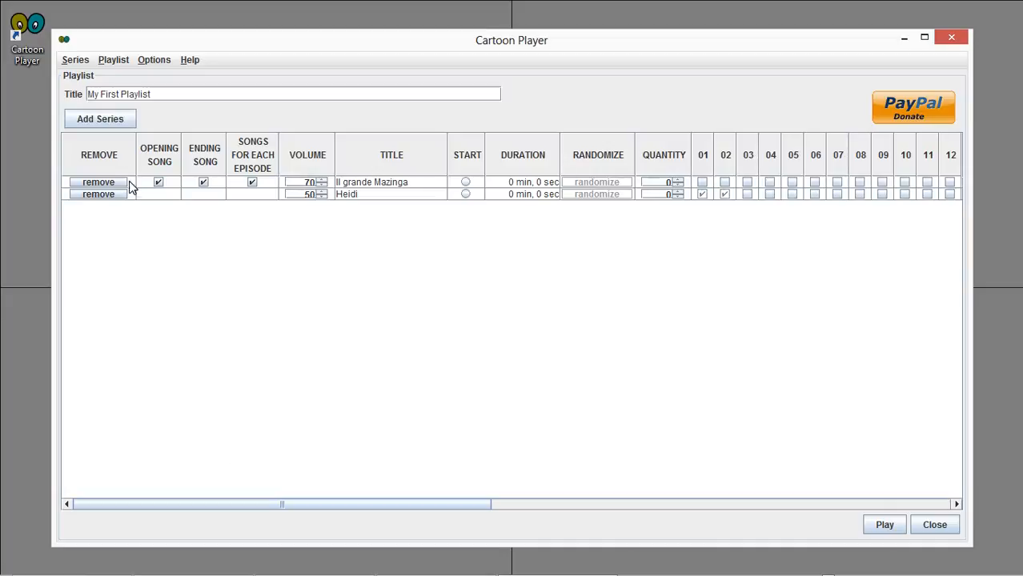
- Add Anna dai capelli Rossi to the playlist again, and close the playlist with its changes saved
click(120, 118)
click(394, 135)
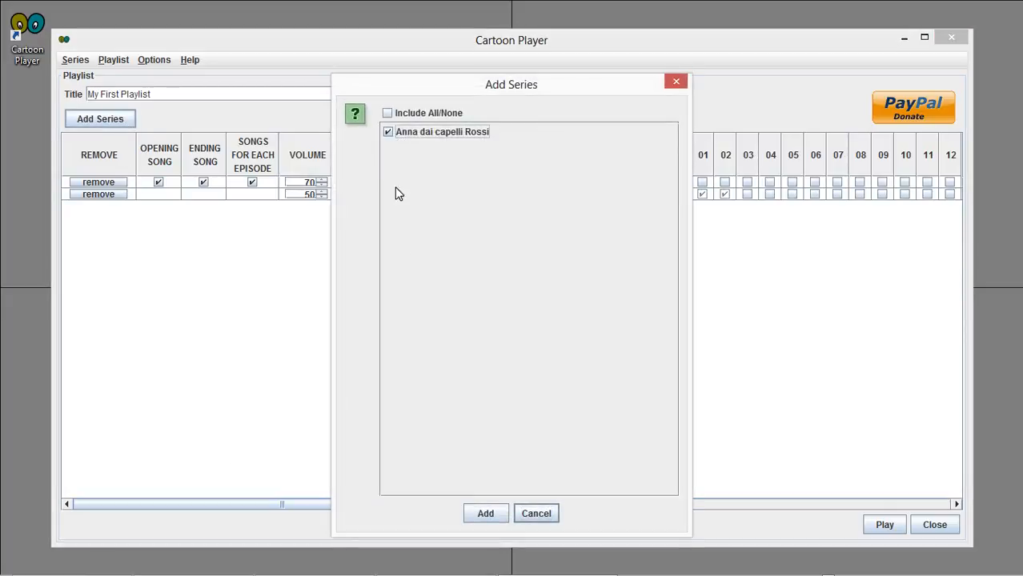
click(485, 515)
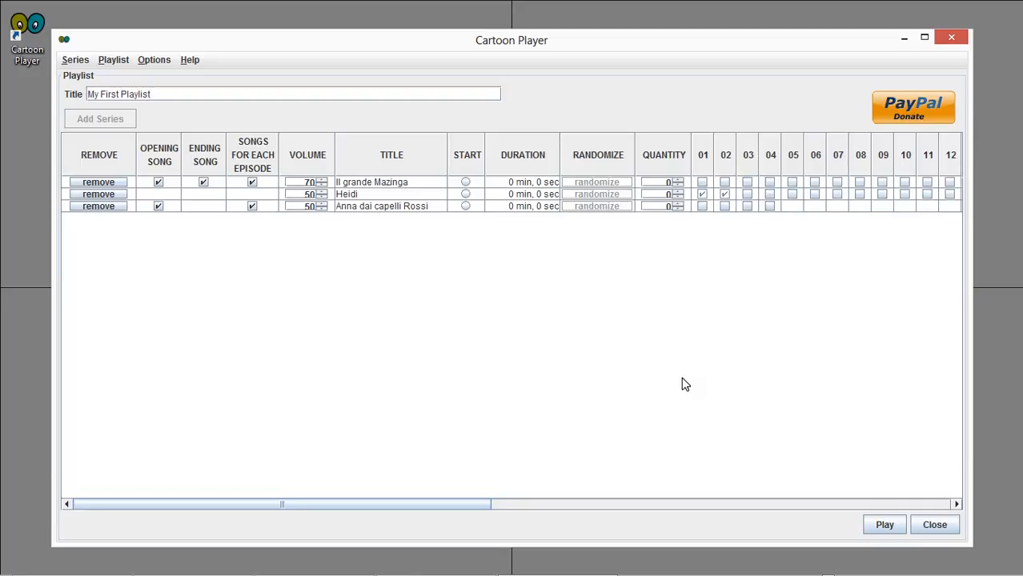
click(933, 524)
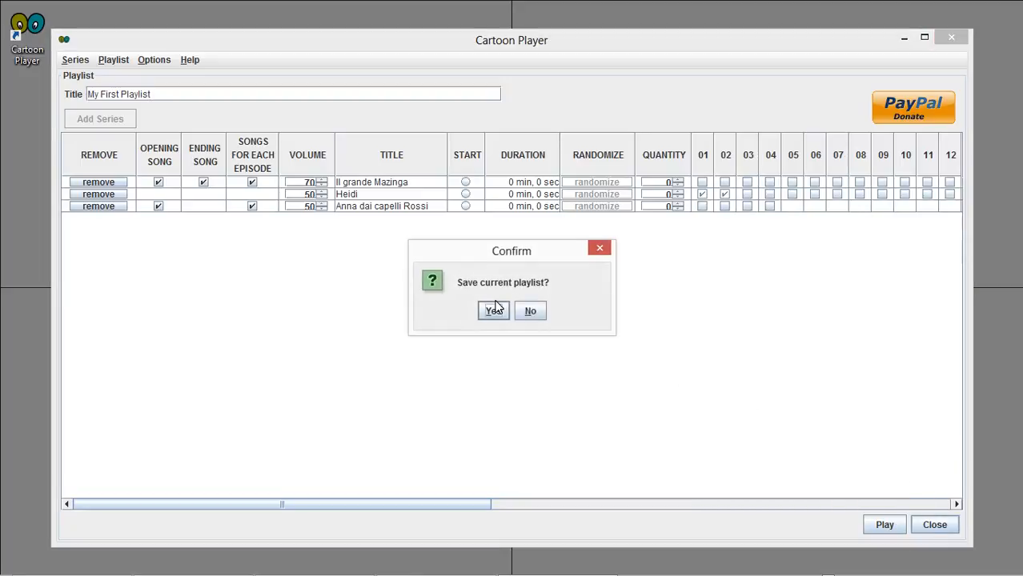
click(494, 309)
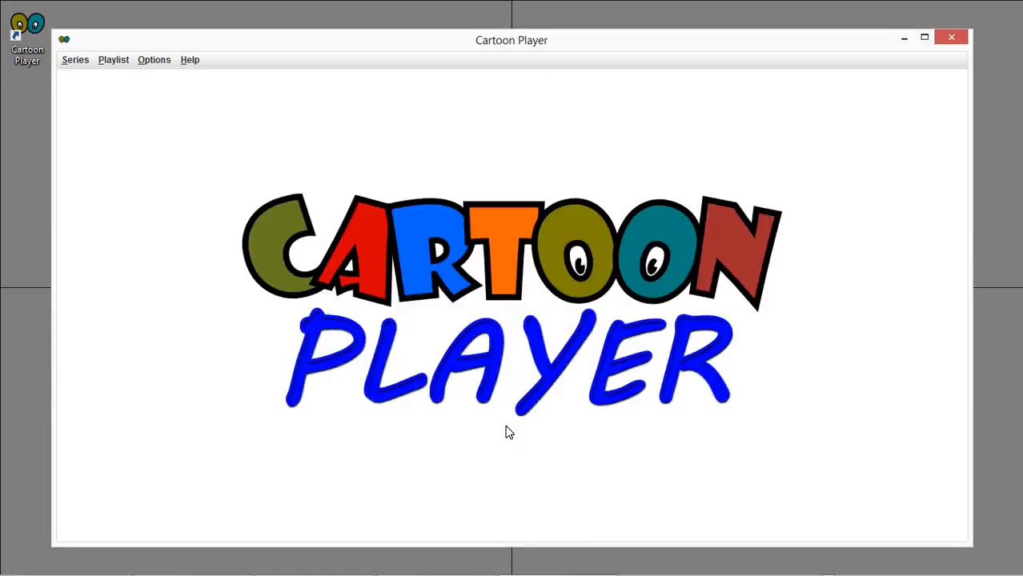